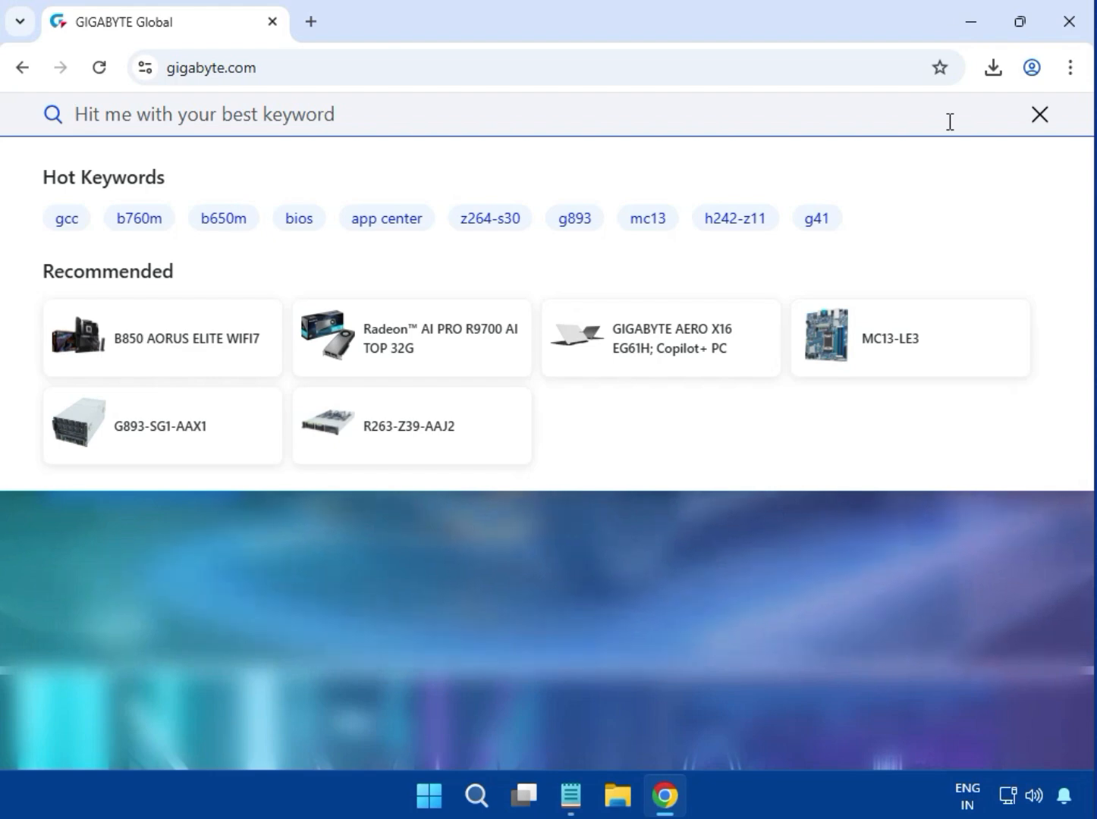
Search the GIGABYTE site for B860M K, filter the results to products, and open the B860M K motherboard page.
type("B860M K")
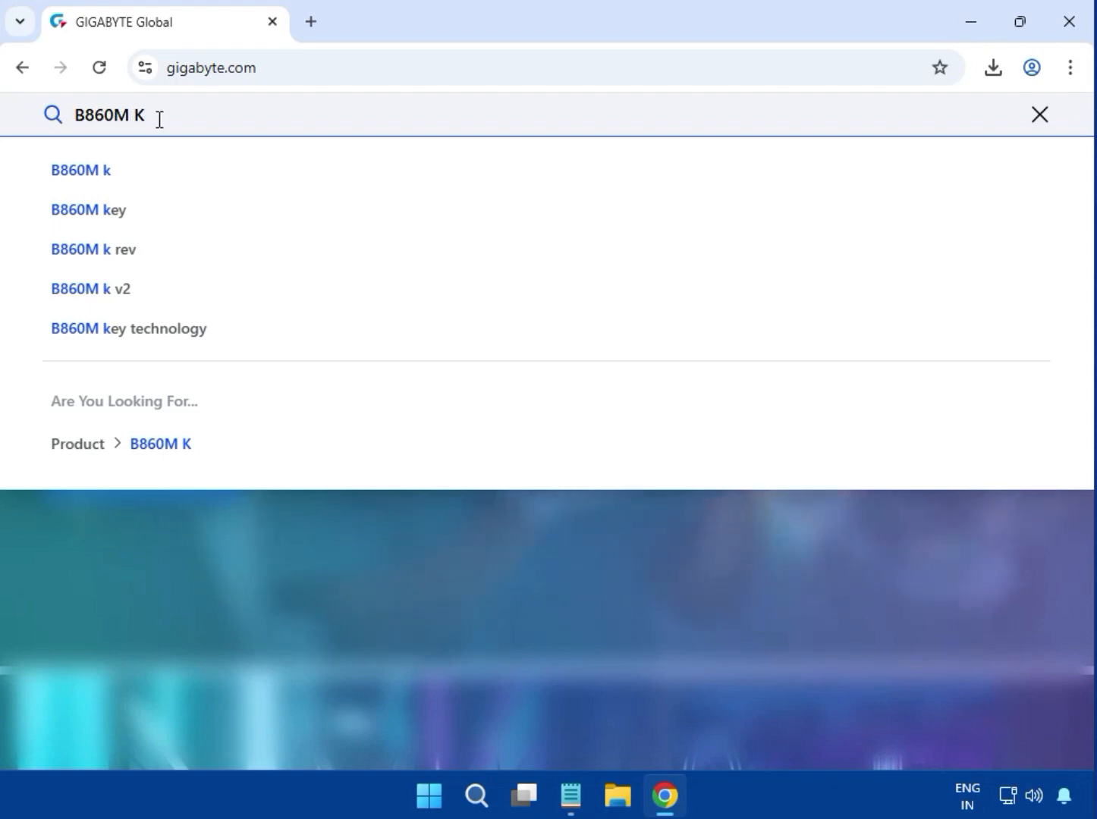
key("Return")
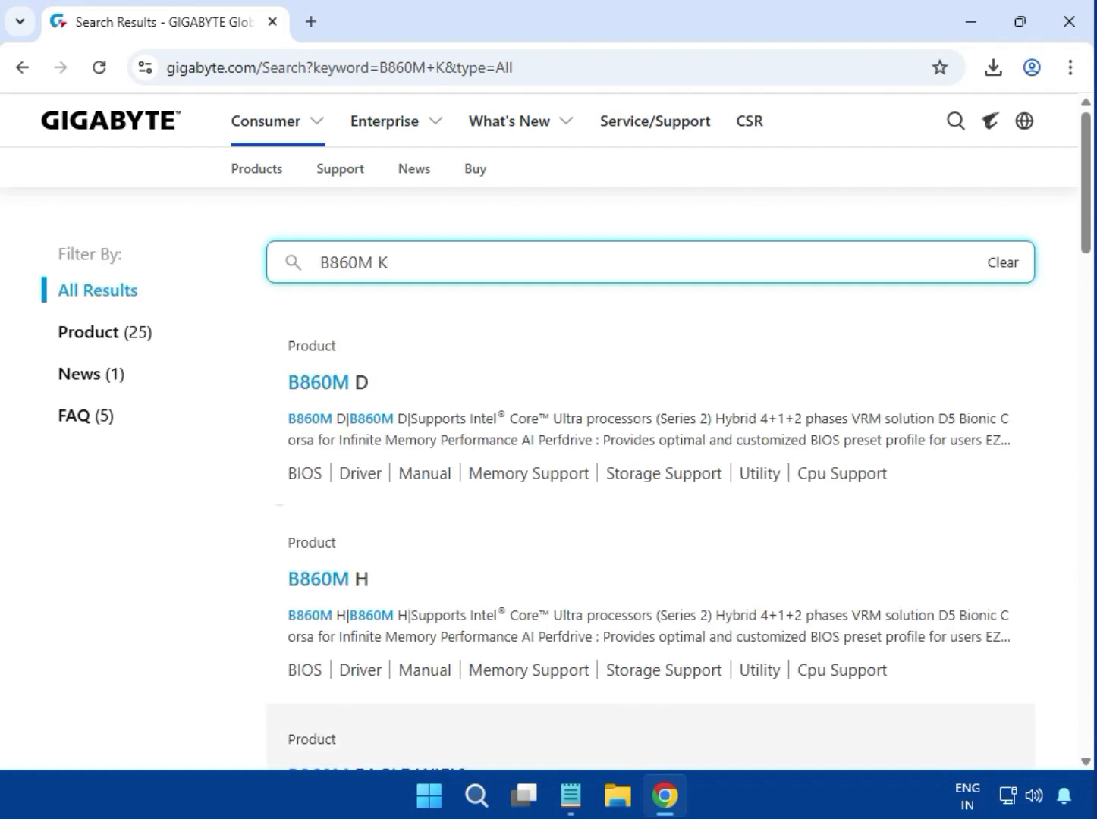
left_click(129, 336)
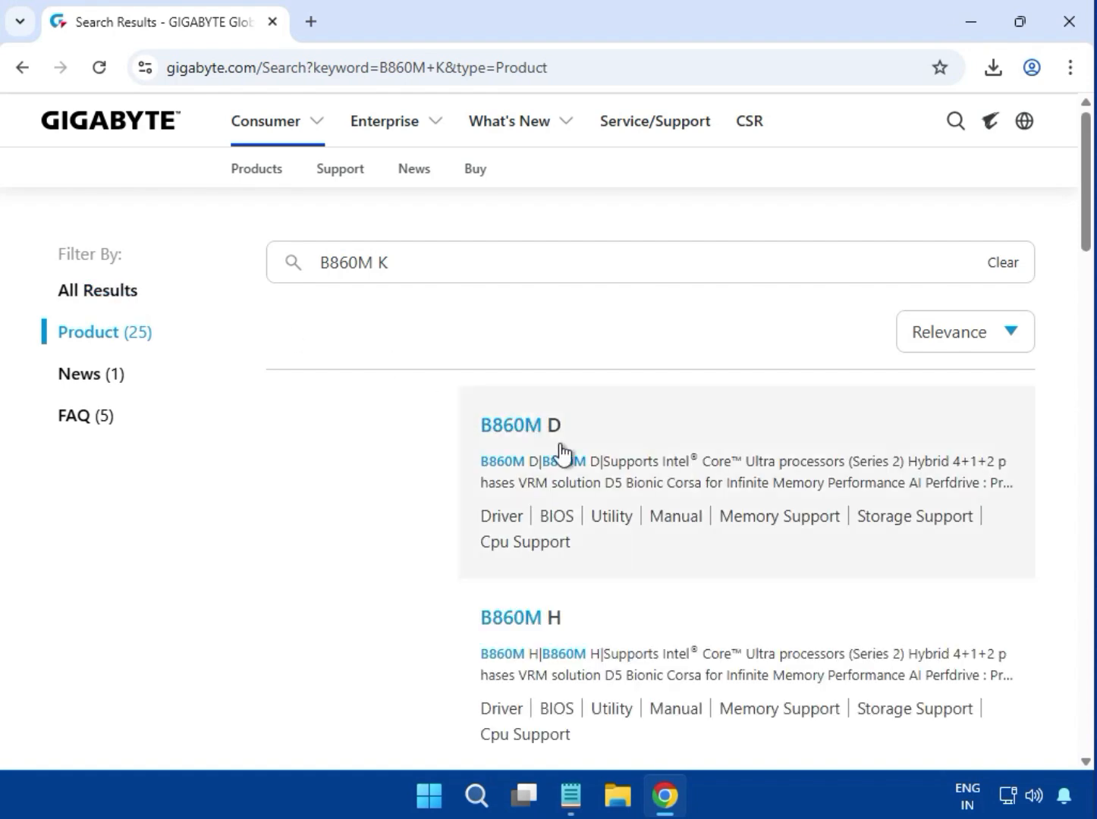
scroll(561, 452, "down", 7)
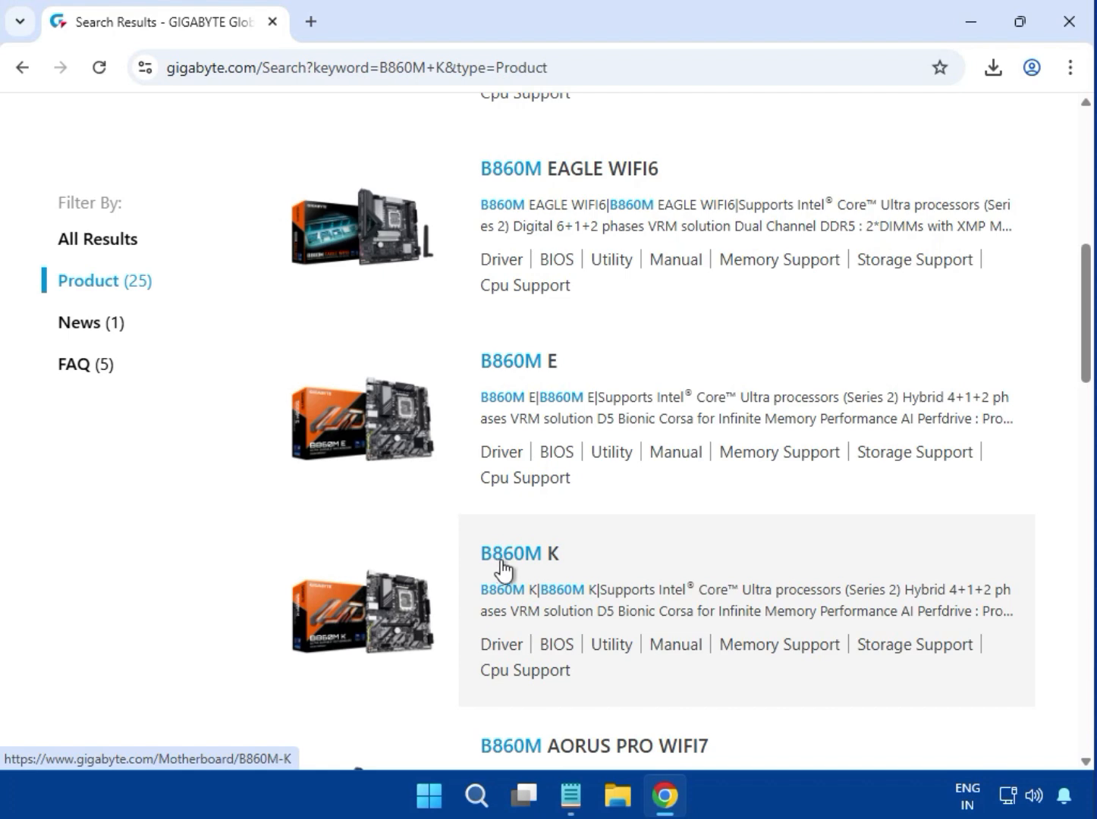
left_click(529, 560)
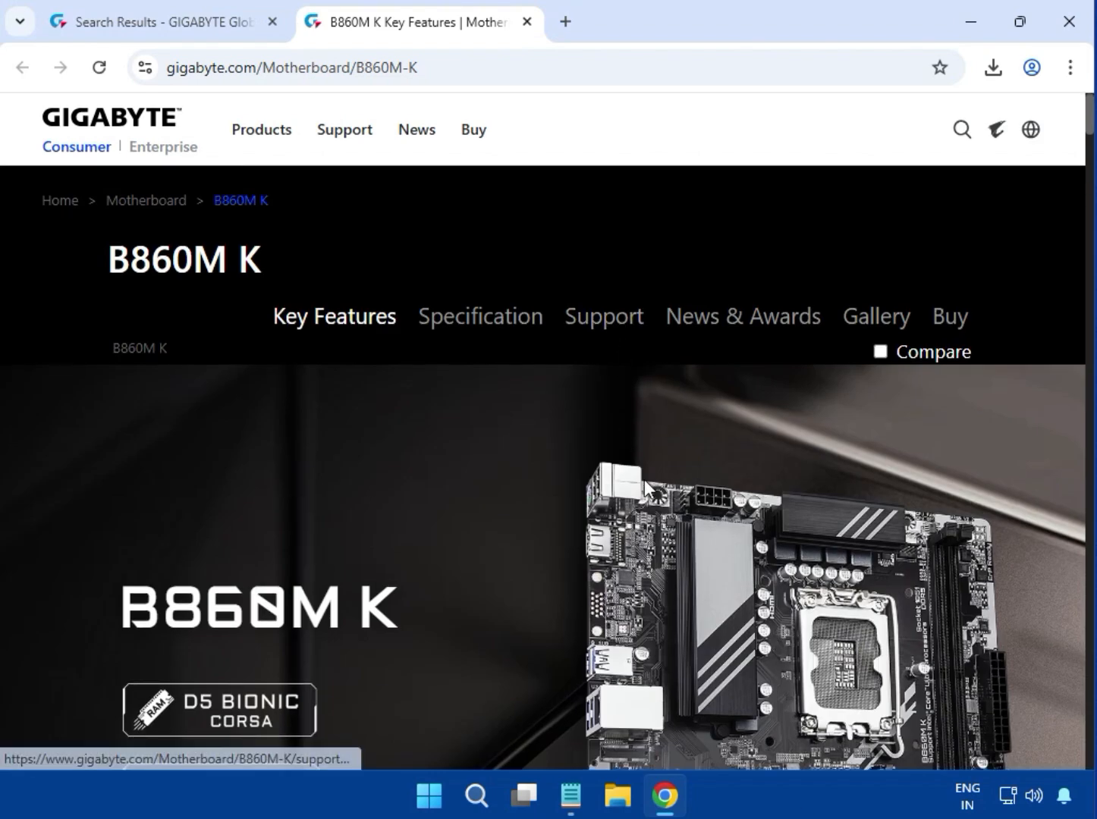
Open the Support section of the B860M K motherboard with its downloads.
scroll(644, 479, "down", 5)
scroll(718, 527, "up", 5)
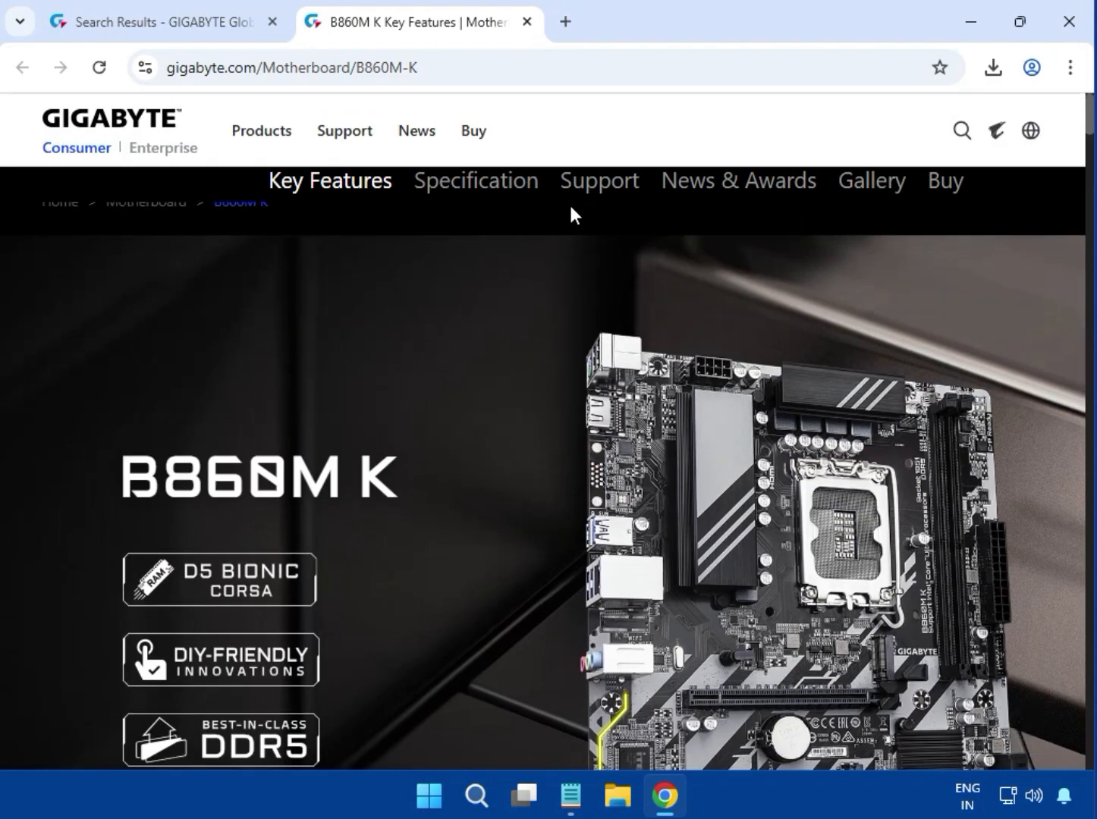
scroll(577, 228, "up", 2)
left_click(599, 323)
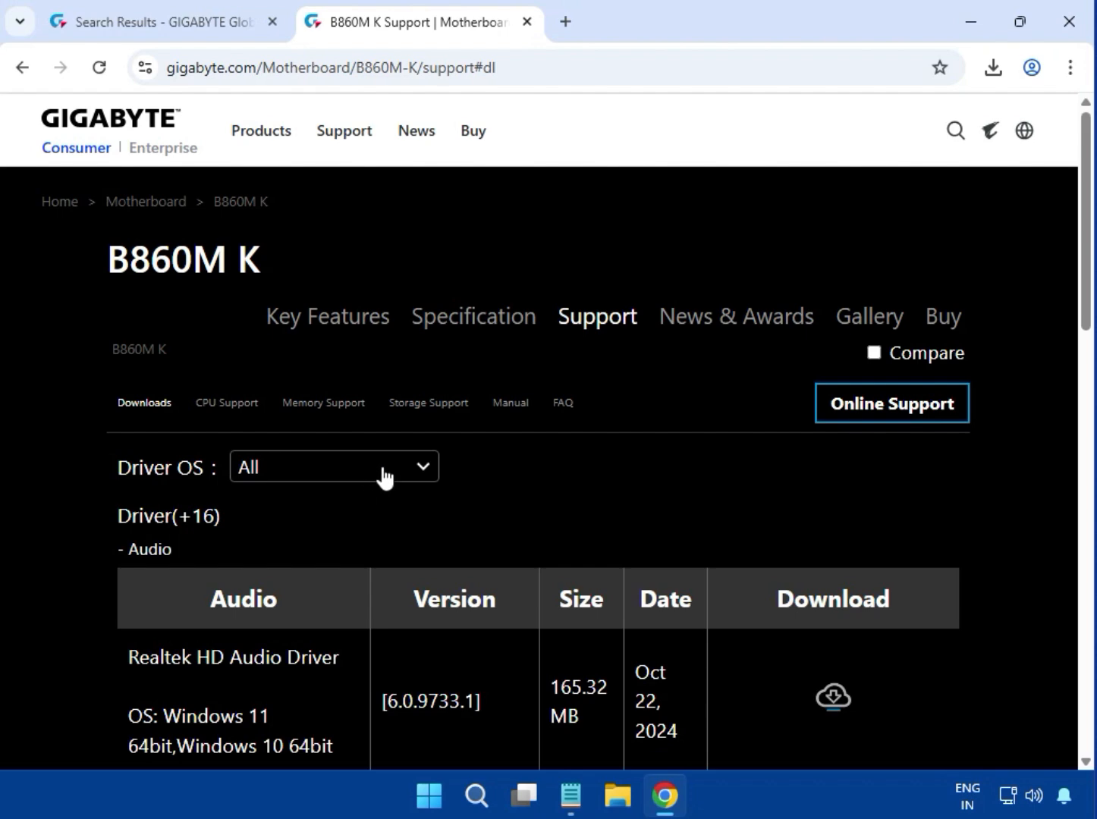
Set the driver operating system filter to Windows 11 64bit.
left_click(382, 475)
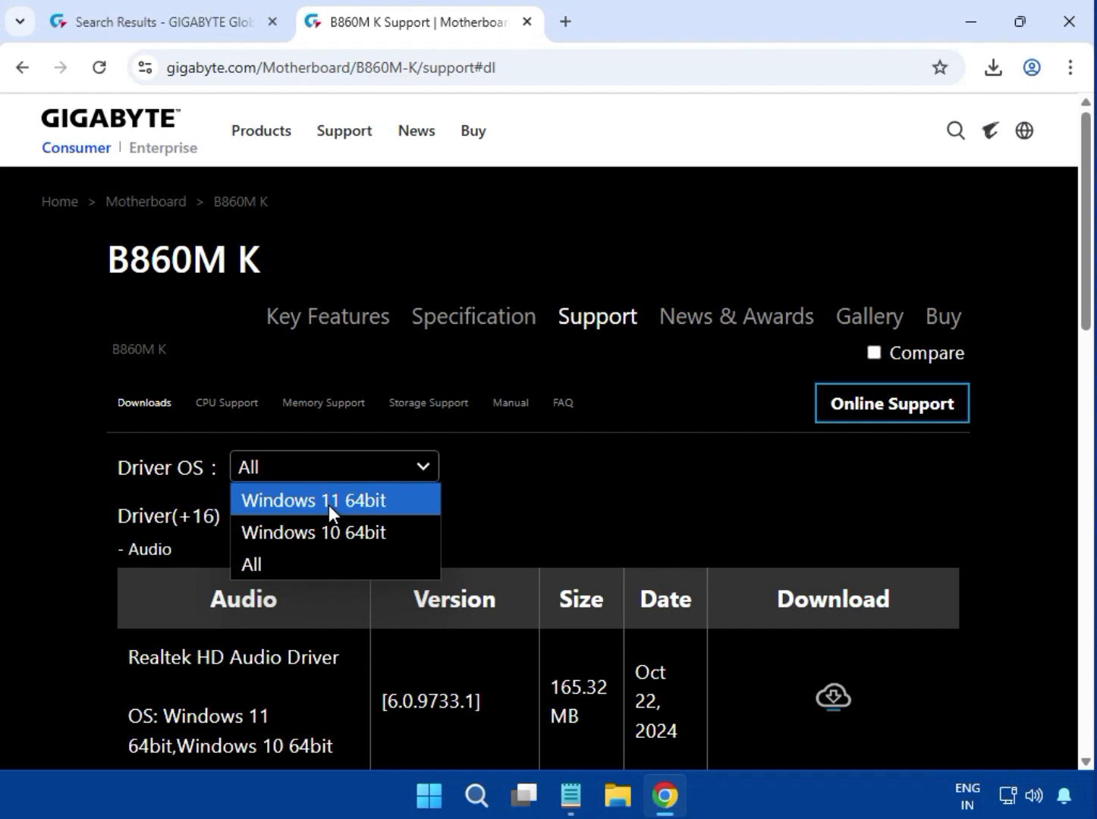
left_click(587, 532)
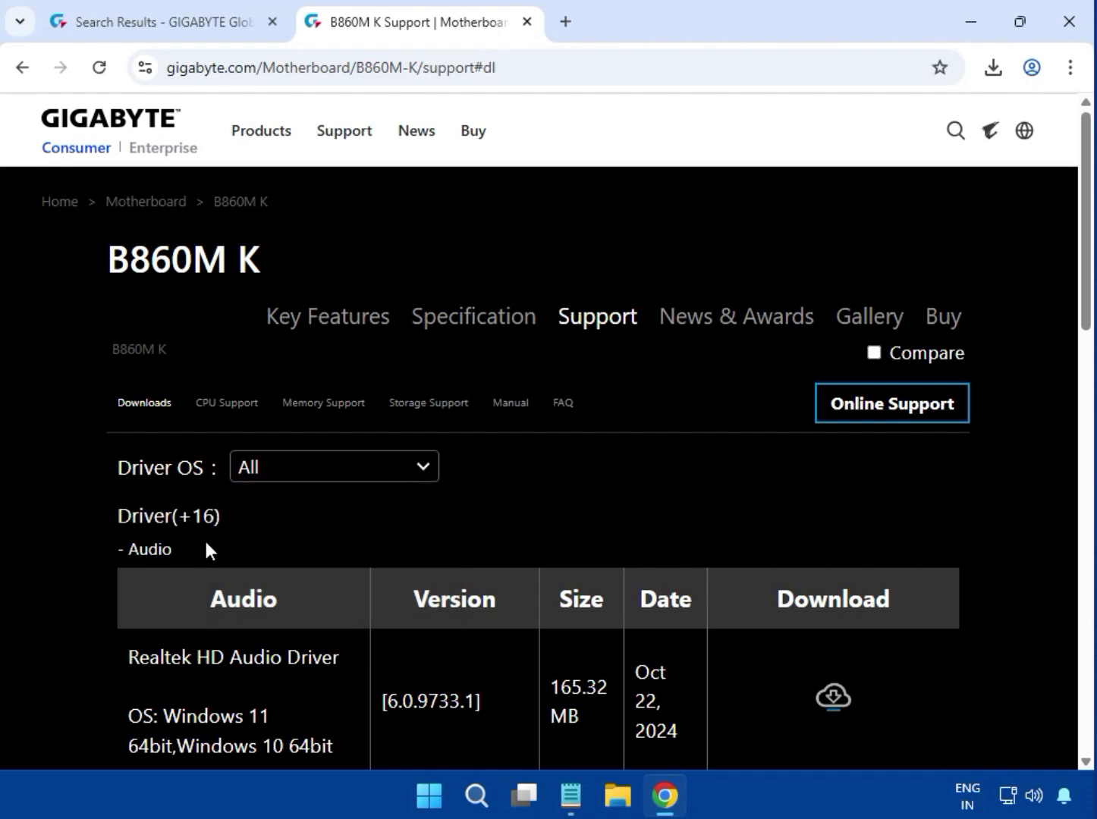
scroll(454, 535, "down", 7)
scroll(453, 527, "up", 7)
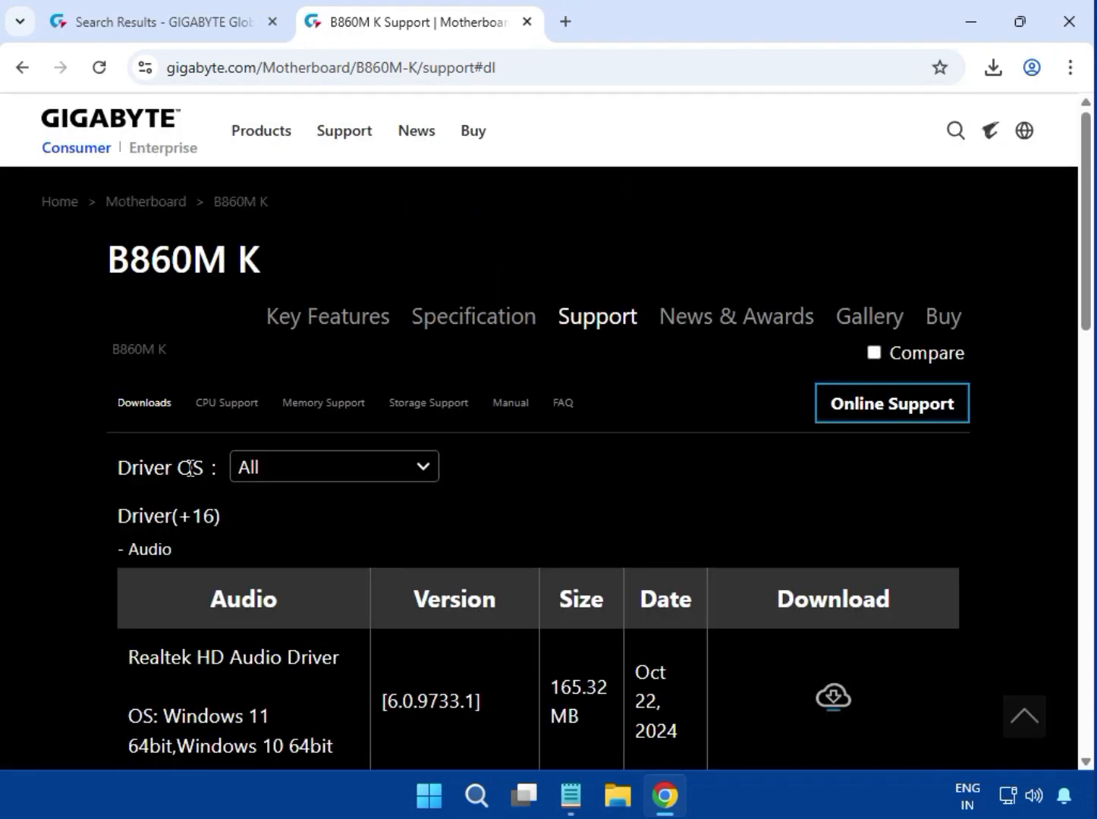
double_click(135, 551)
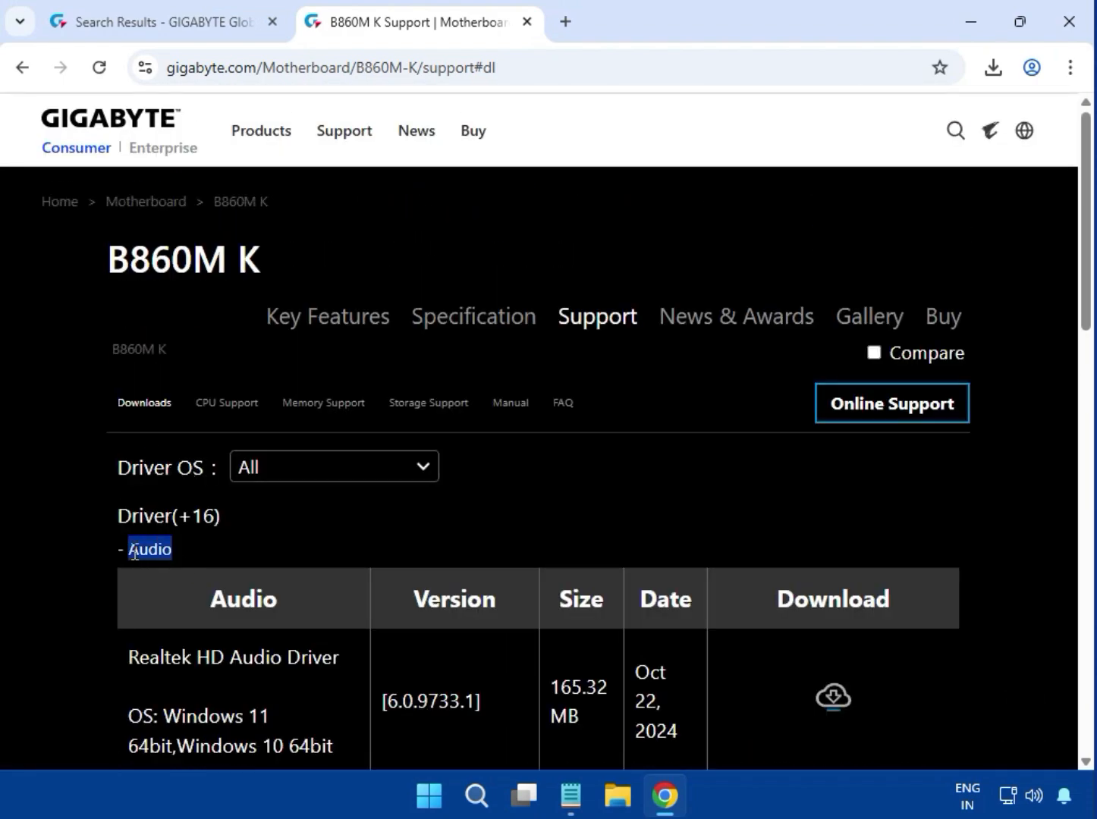
scroll(286, 543, "down", 1)
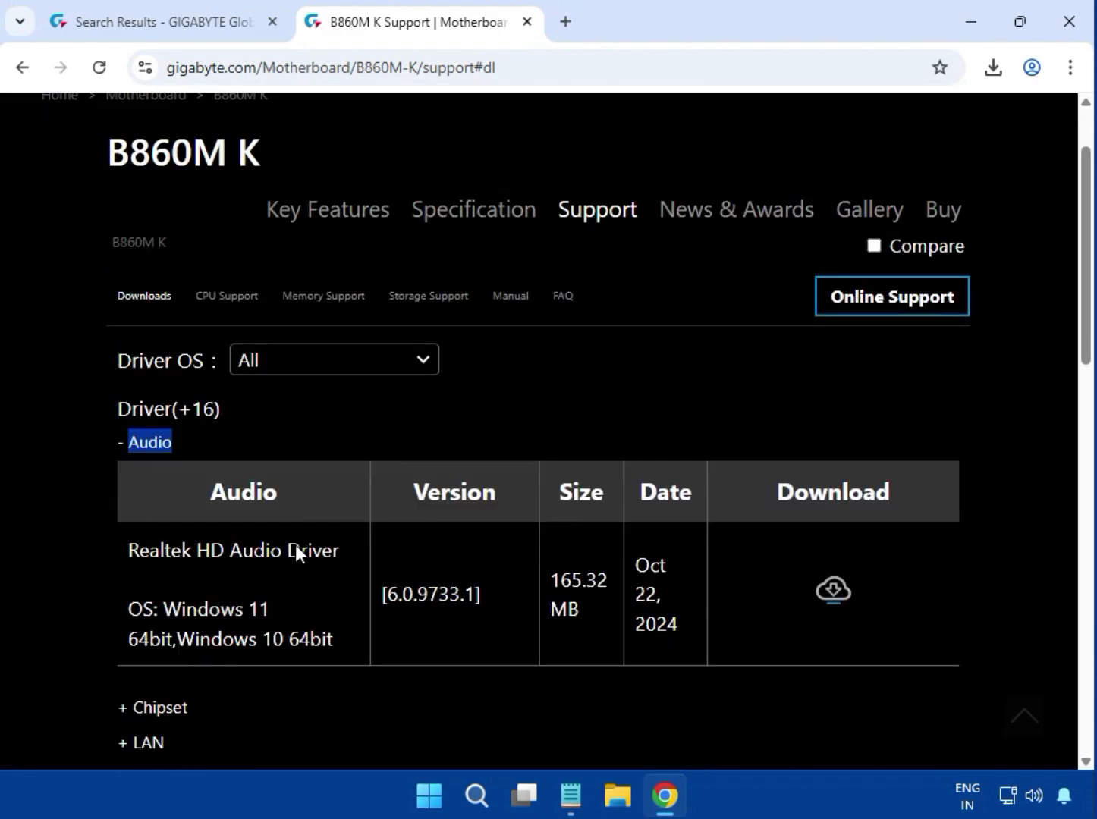
left_click(280, 370)
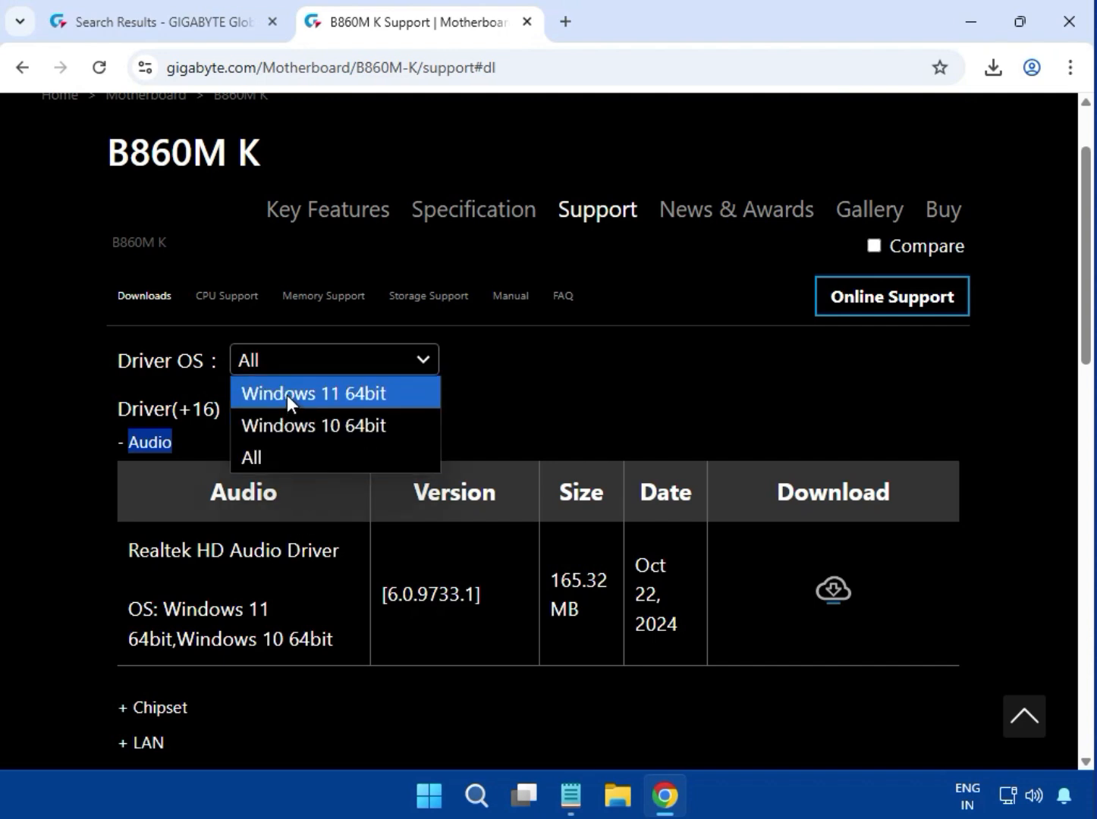
left_click(288, 395)
scroll(847, 412, "up", 1)
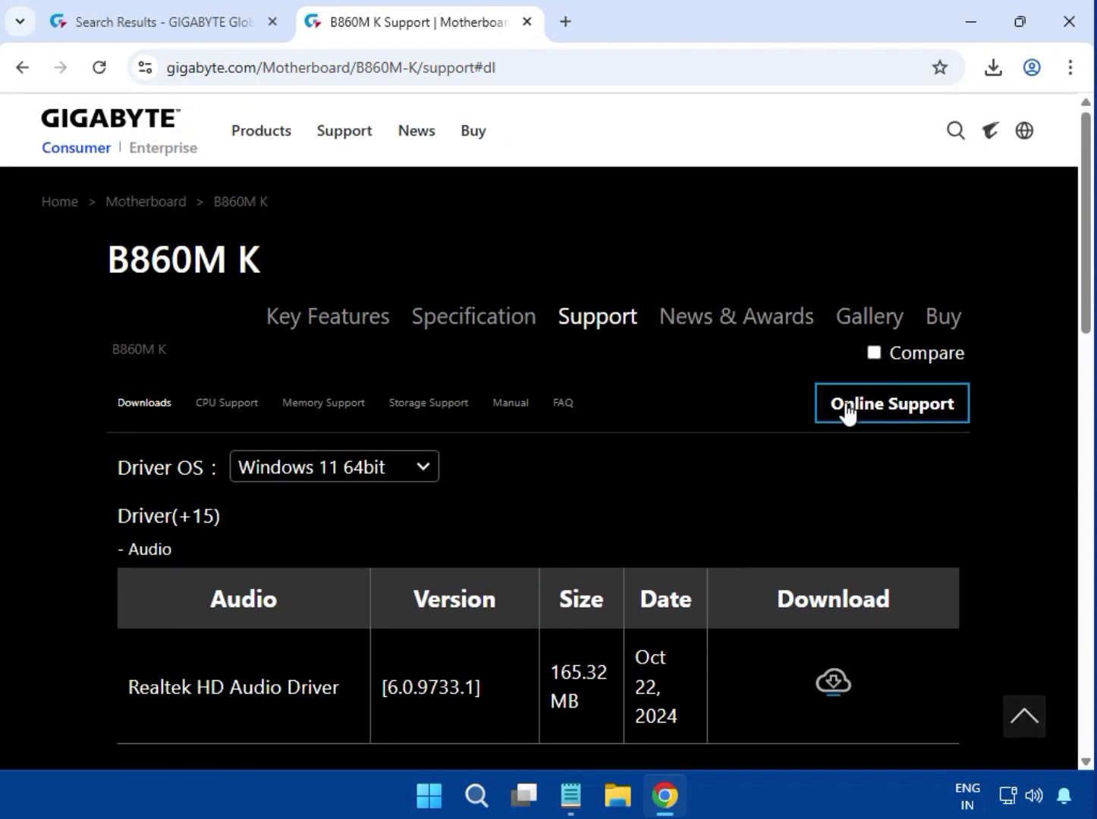
Run the Realtek HD Audio Driver installer from the downloaded mb_driver_612_realtekdch_6.0.9733.1.zip, allowing it to make changes, and close the archive.
scroll(537, 493, "down", 1)
left_click_drag(174, 442, 127, 442)
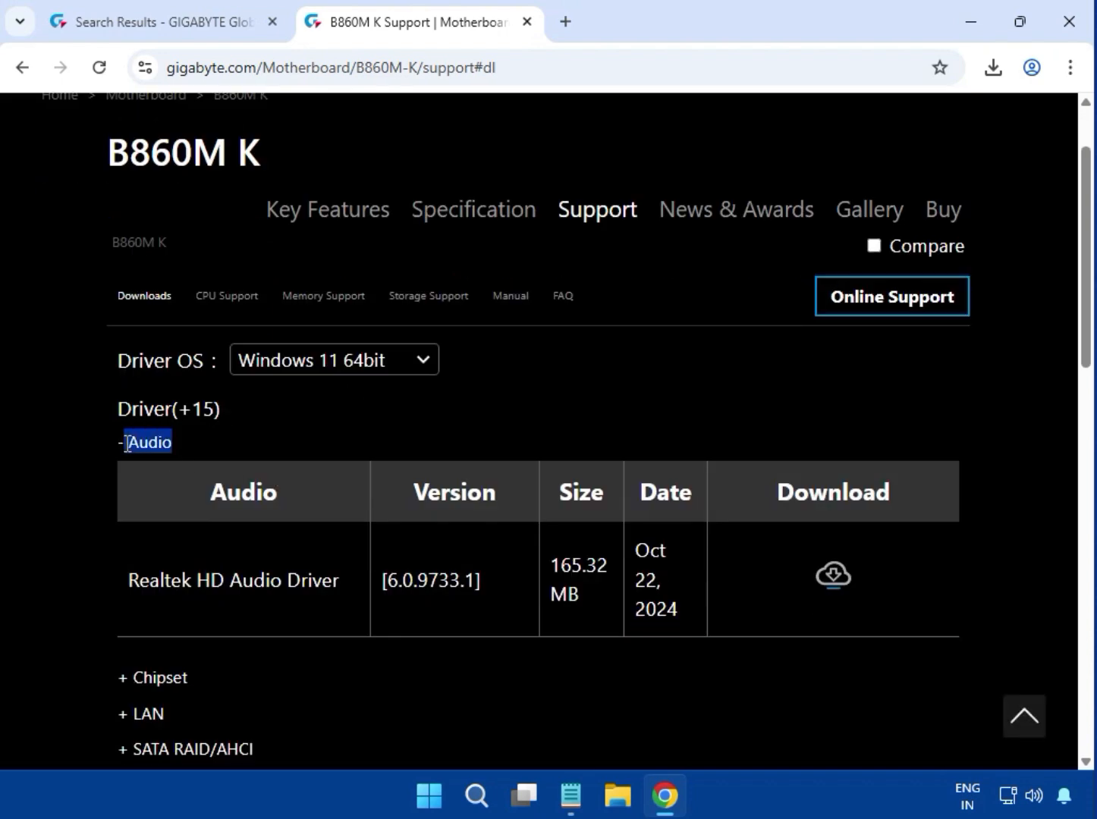
left_click_drag(124, 578, 584, 599)
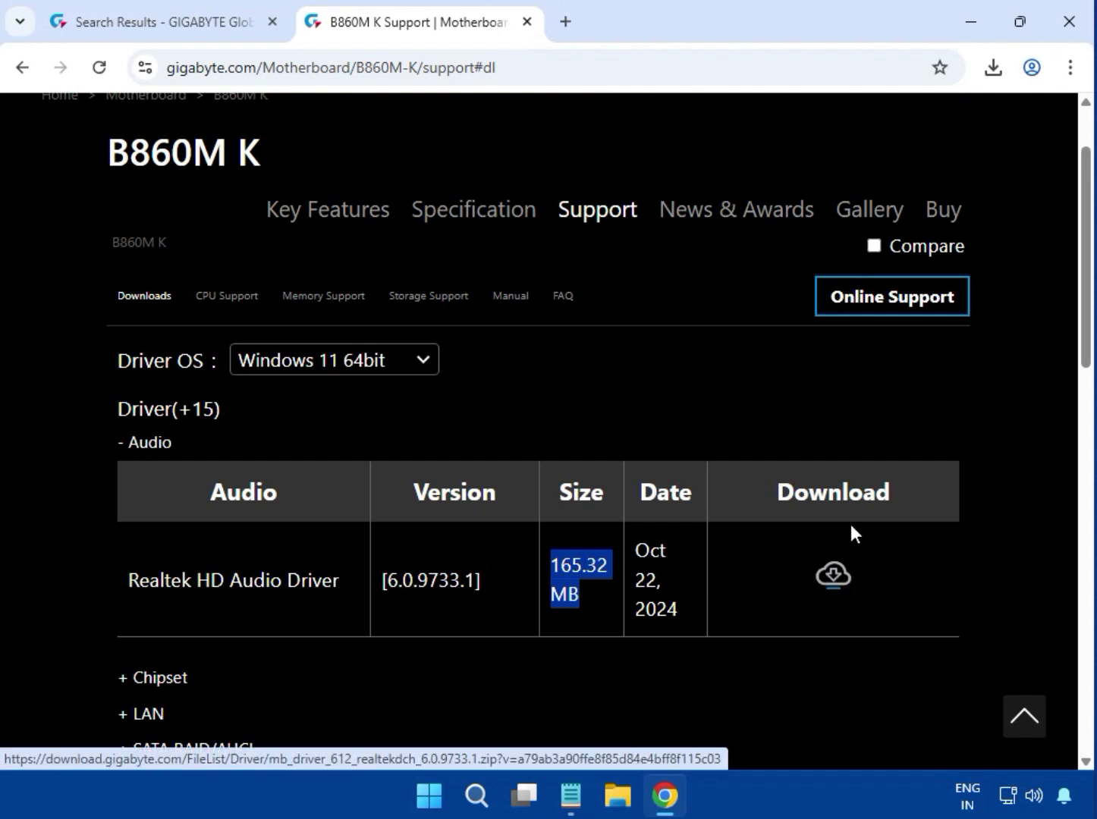
left_click(992, 73)
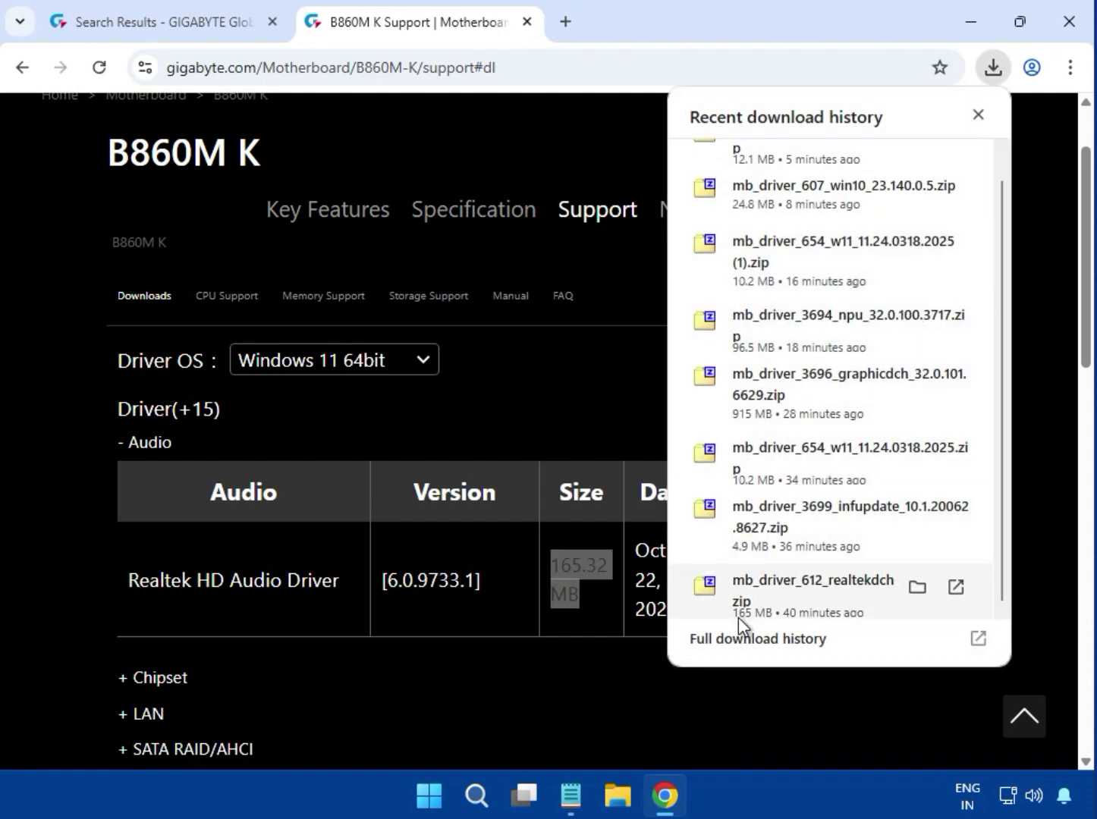
left_click(788, 586)
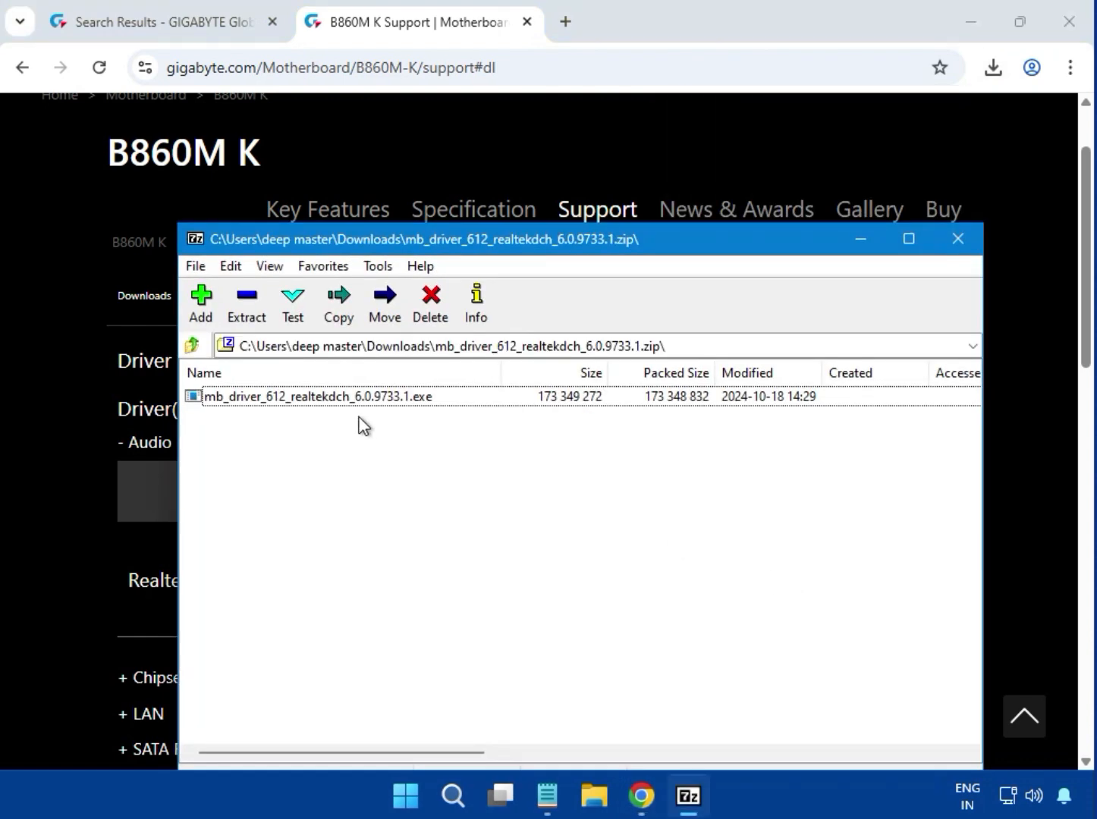
double_click(340, 402)
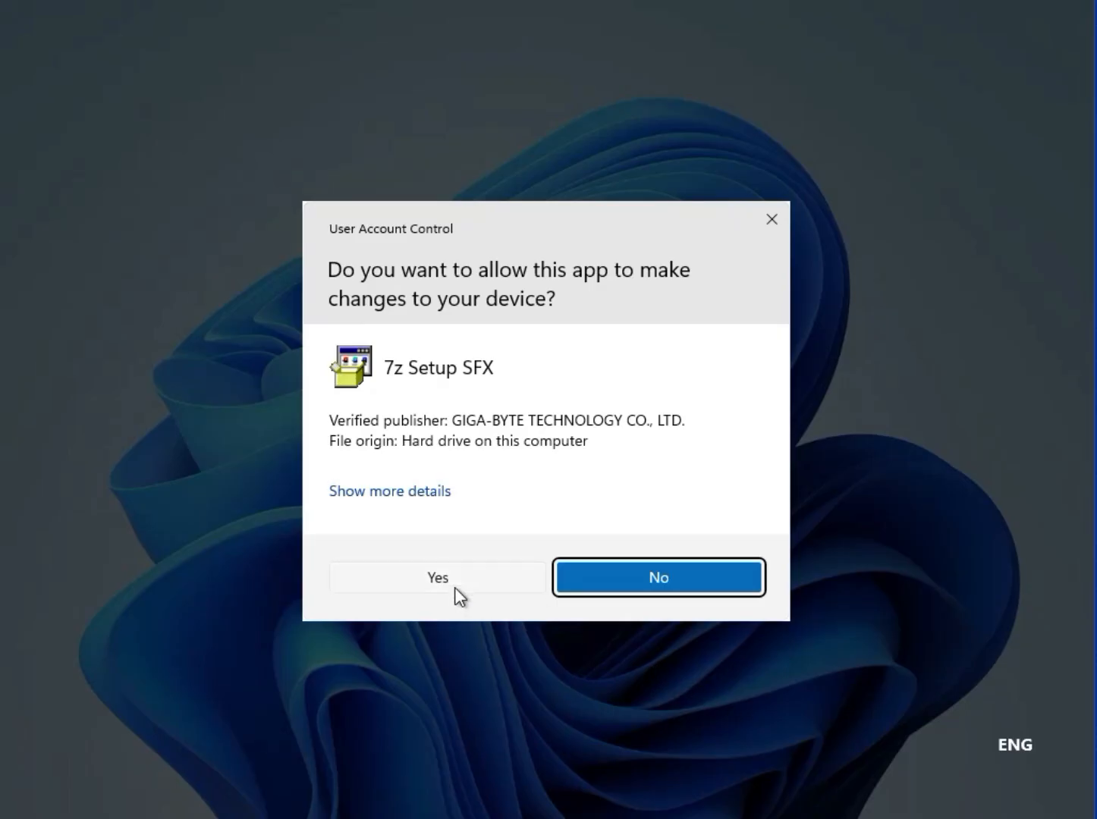
left_click(454, 587)
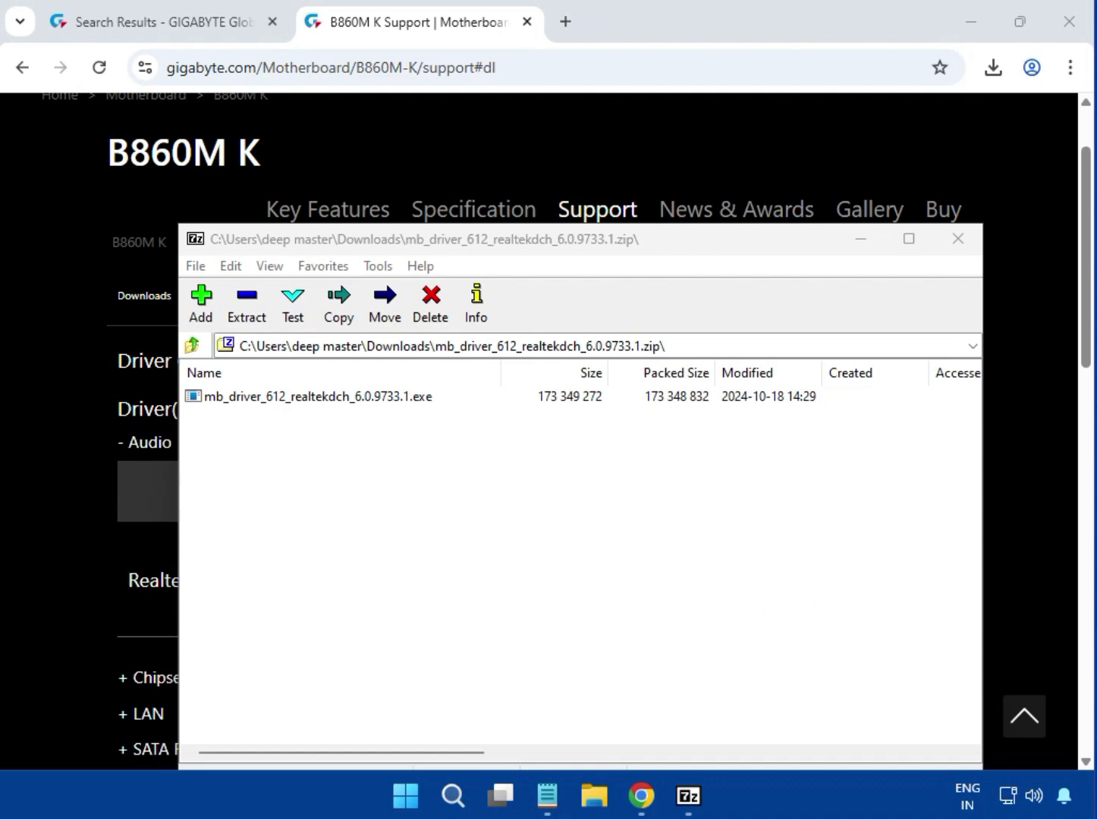
left_click(959, 241)
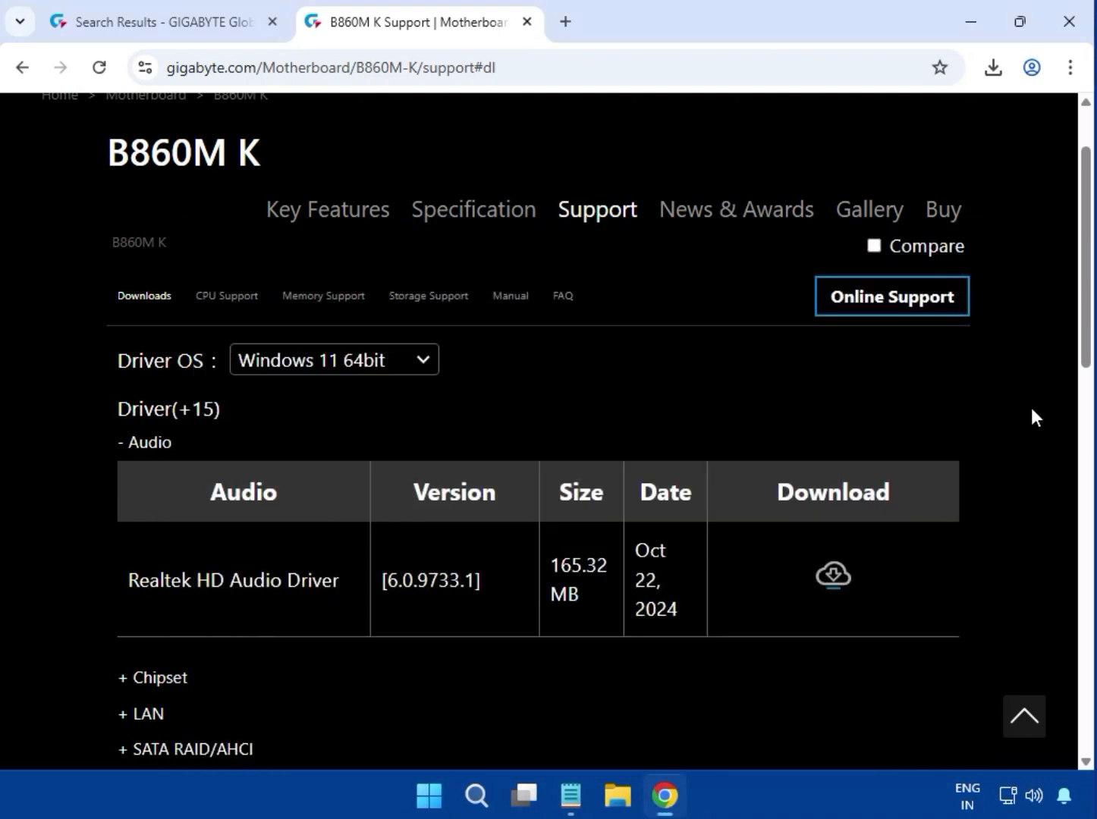
Expand the Chipset drivers and download the Intel NPU (Neural Processing Unit) Driver version 32.0.100.3717.
scroll(1031, 406, "up", 1)
scroll(1030, 410, "down", 5)
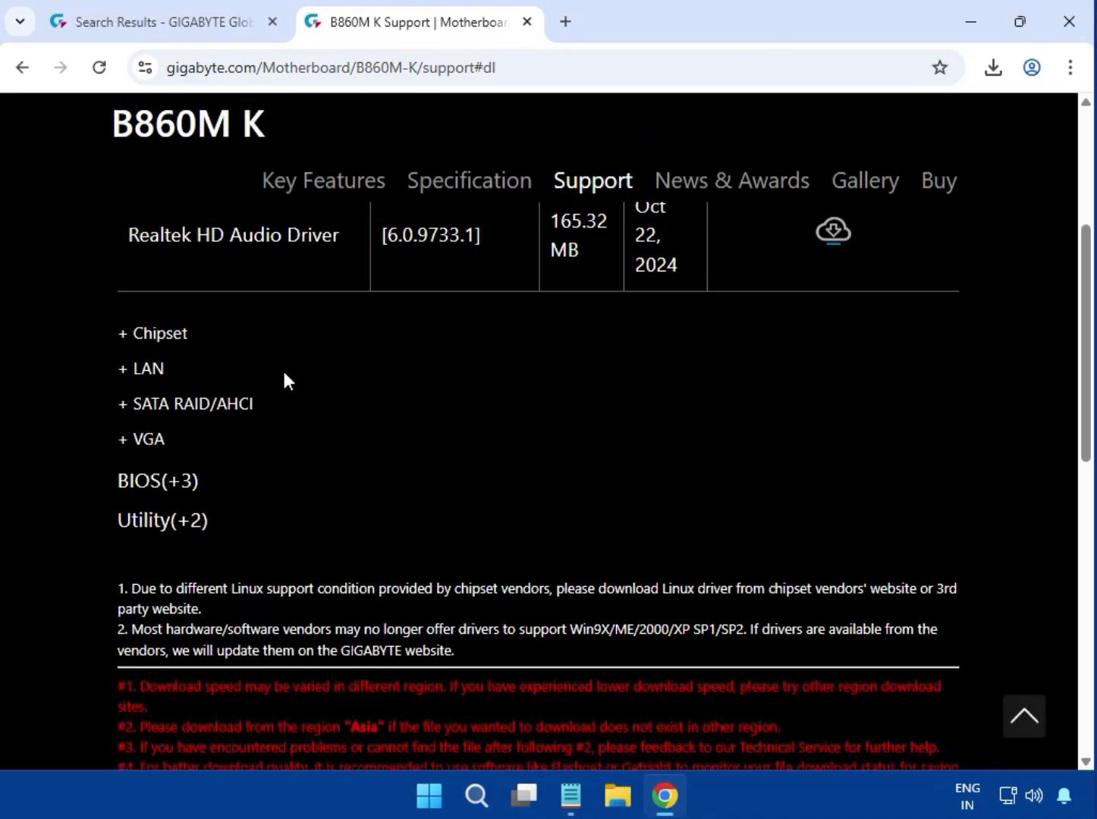
double_click(137, 336)
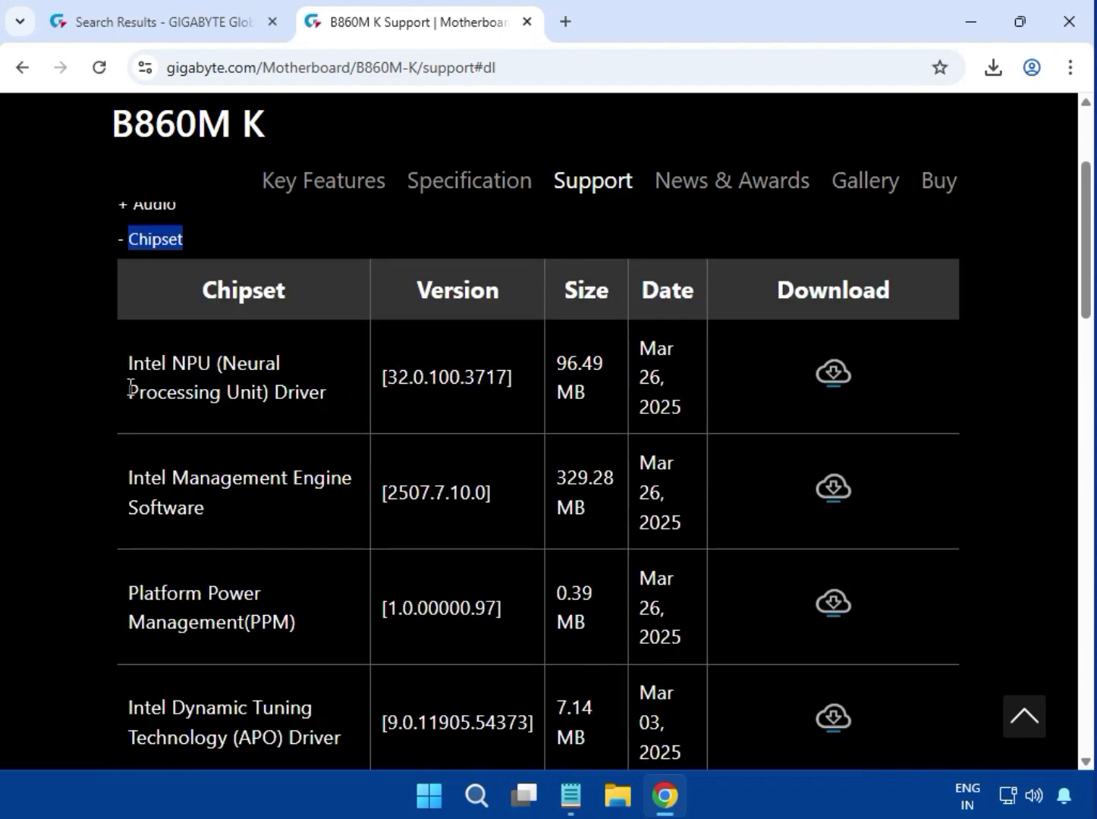
left_click_drag(130, 388, 385, 413)
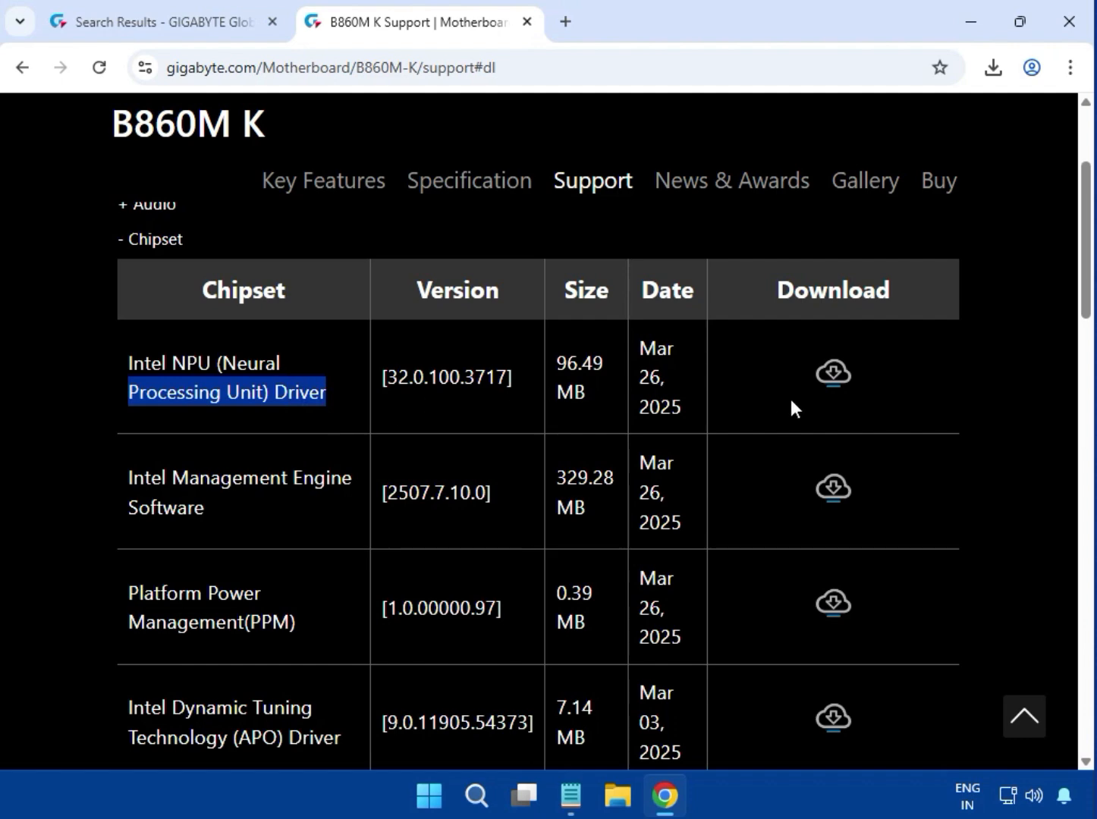
left_click(821, 401)
Run the NPU driver installer from the downloaded mb_driver_3694_npu_32.0.100.3717.zip, allowing it to make changes, and close the archive.
left_click(998, 67)
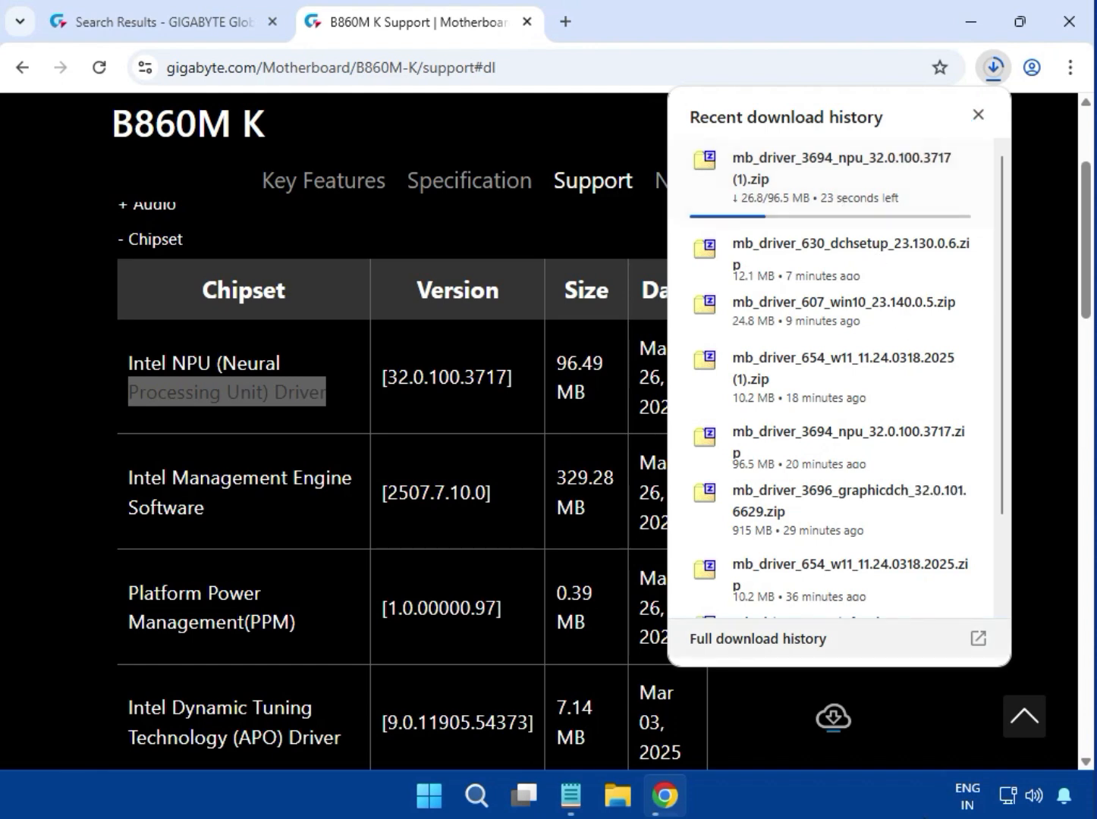
scroll(758, 341, "down", 2)
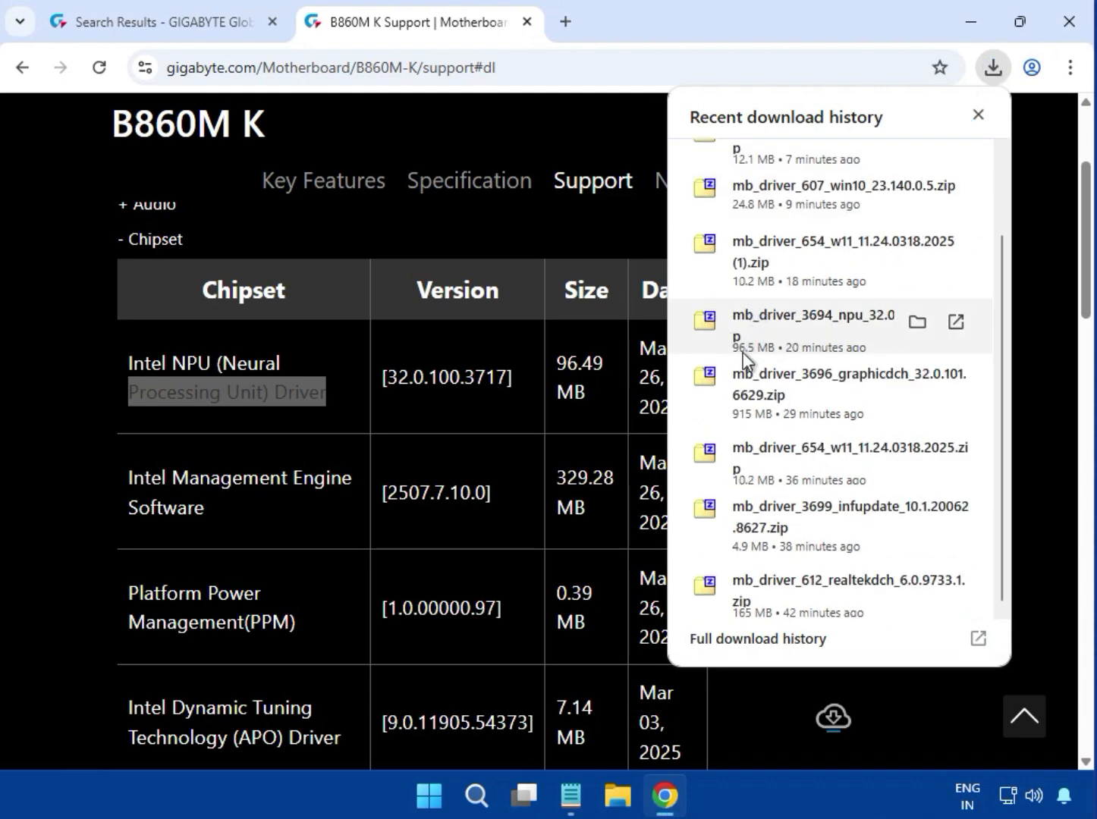
left_click(775, 333)
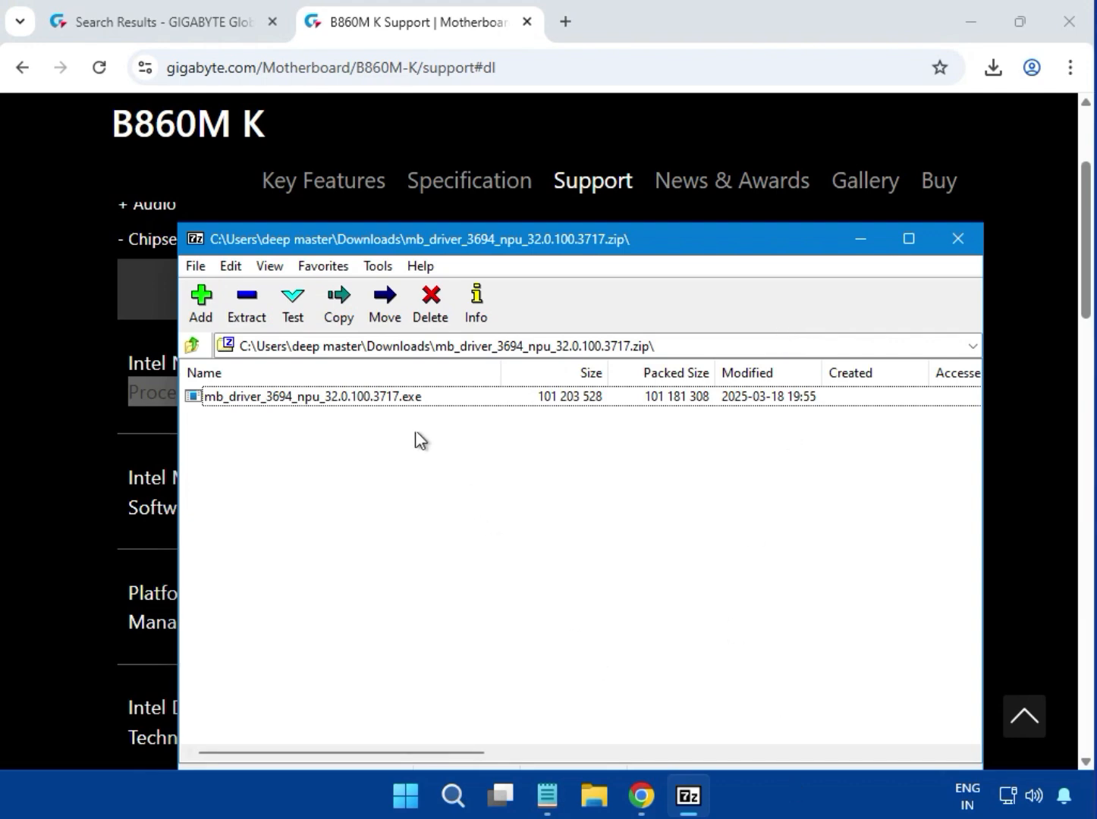
double_click(343, 399)
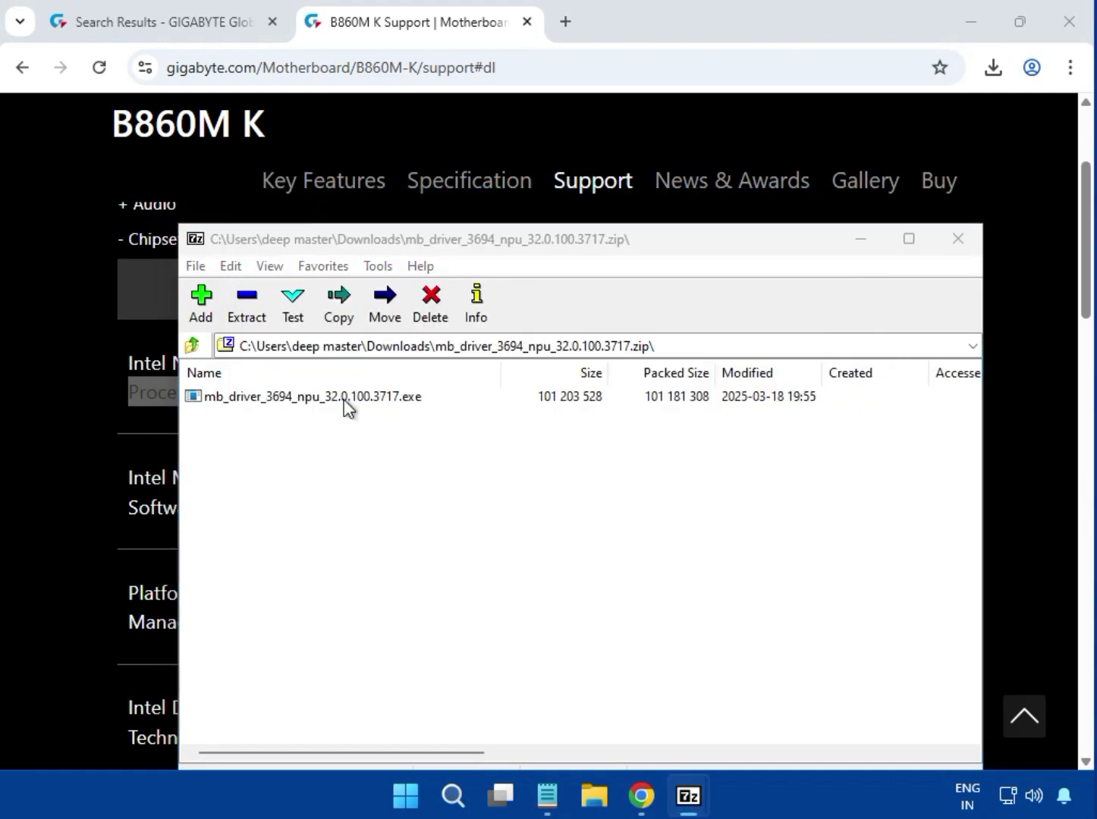
left_click(343, 398)
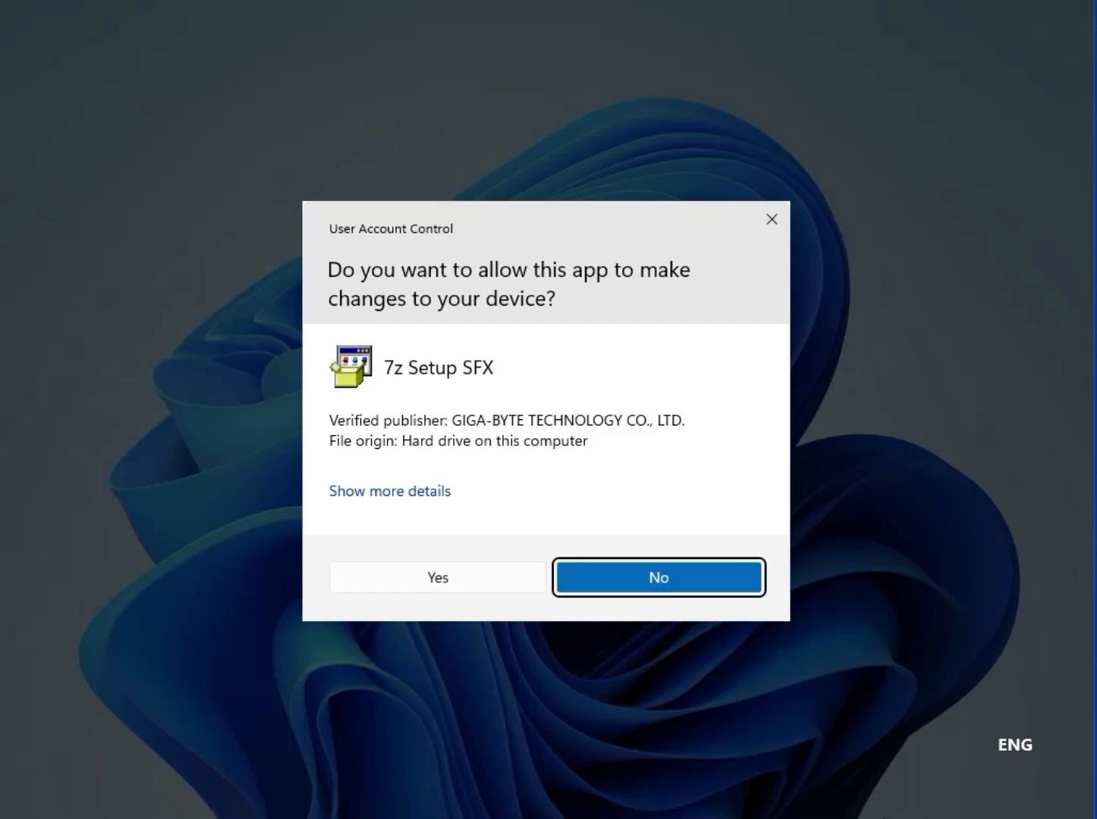
left_click(474, 580)
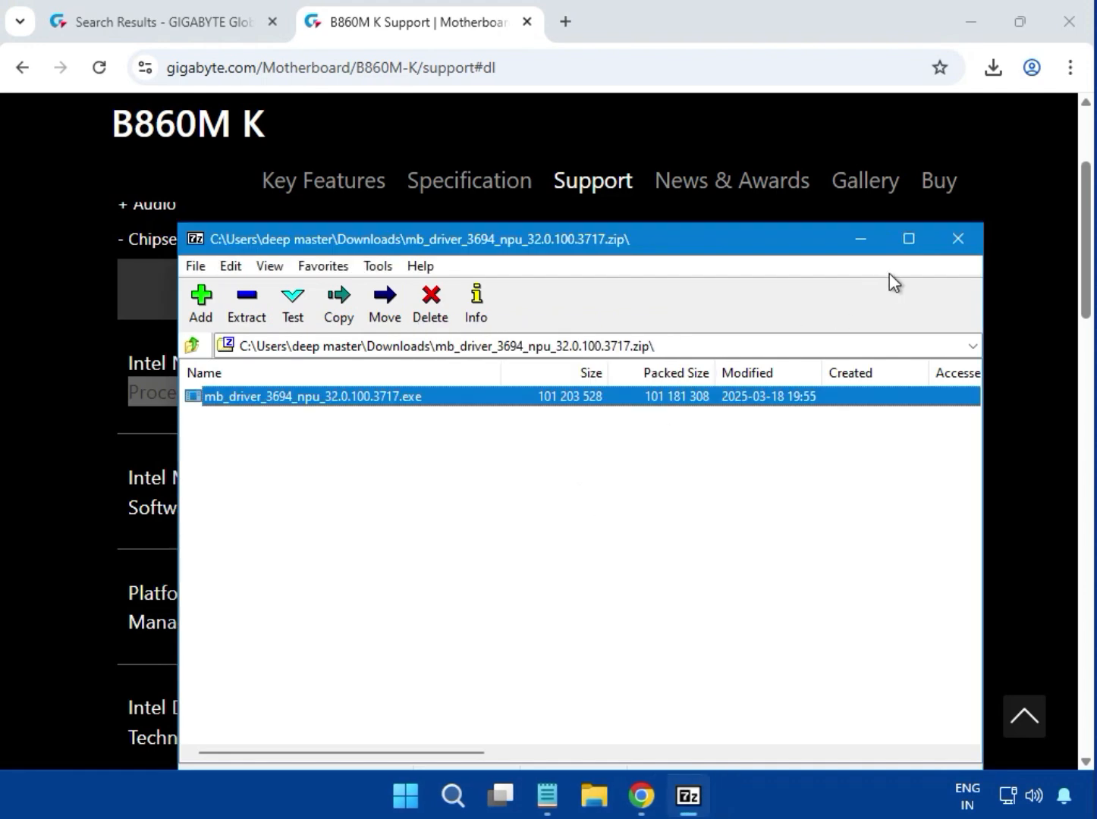
left_click(950, 248)
left_click(1028, 258)
Expand the LAN drivers and download the Realtek LAN Driver version 11.24.0318.2025.
scroll(1014, 302, "up", 5)
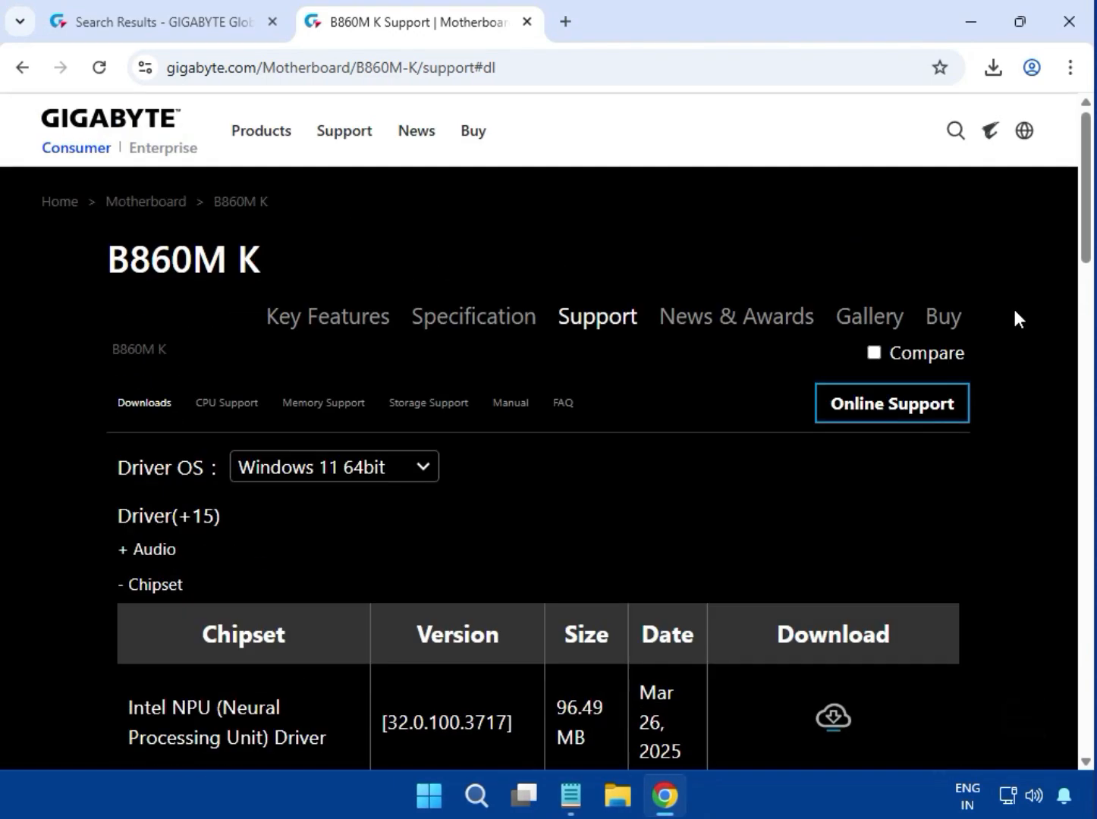
scroll(1013, 333, "down", 10)
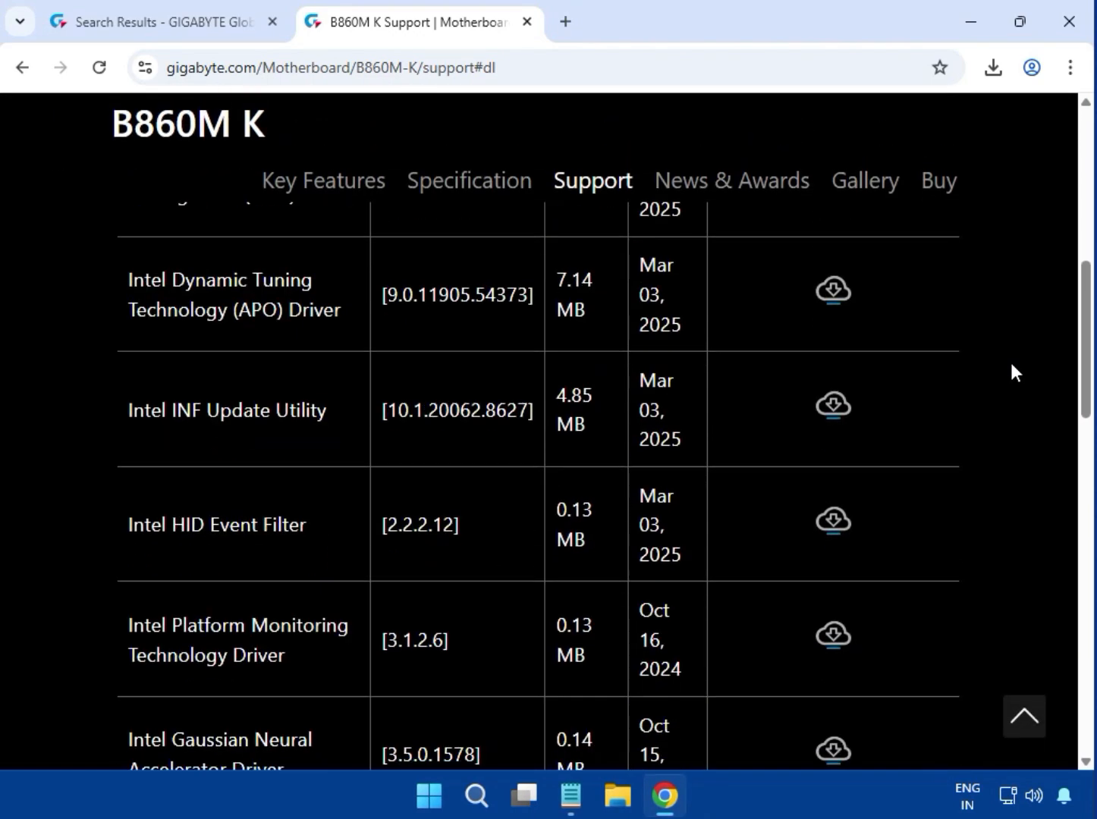
scroll(1011, 366, "down", 7)
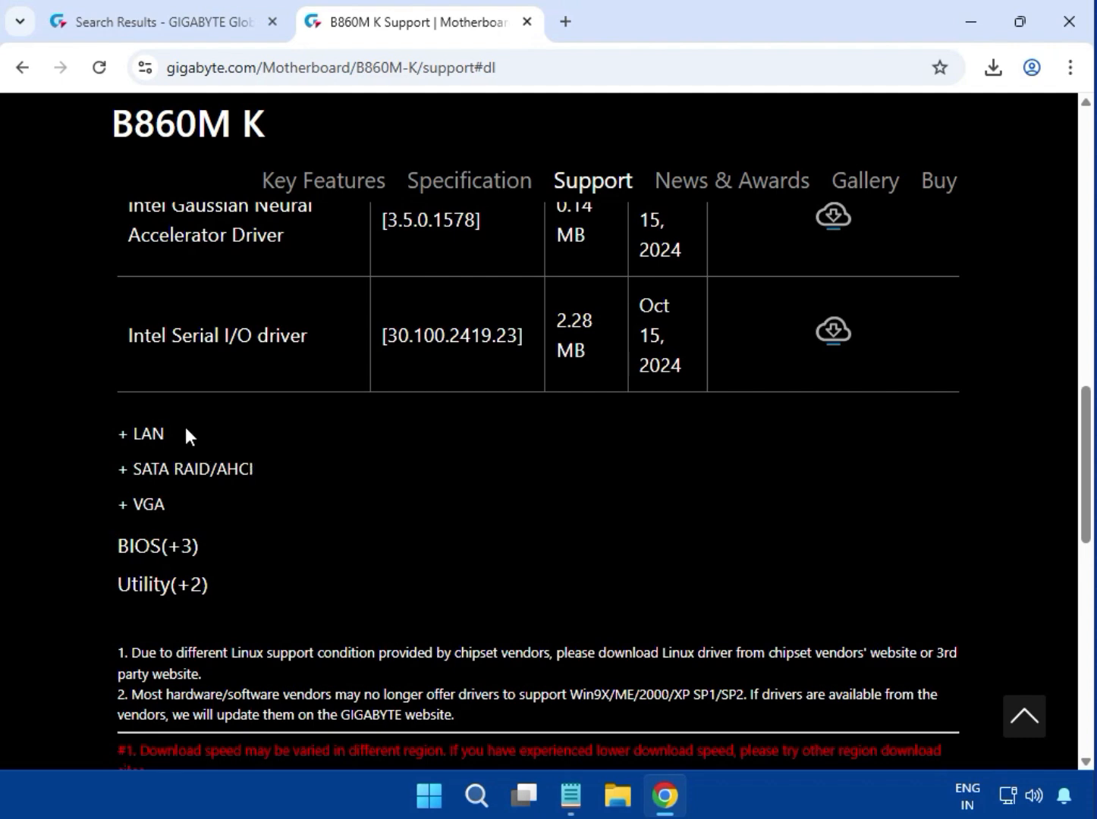
left_click(124, 426)
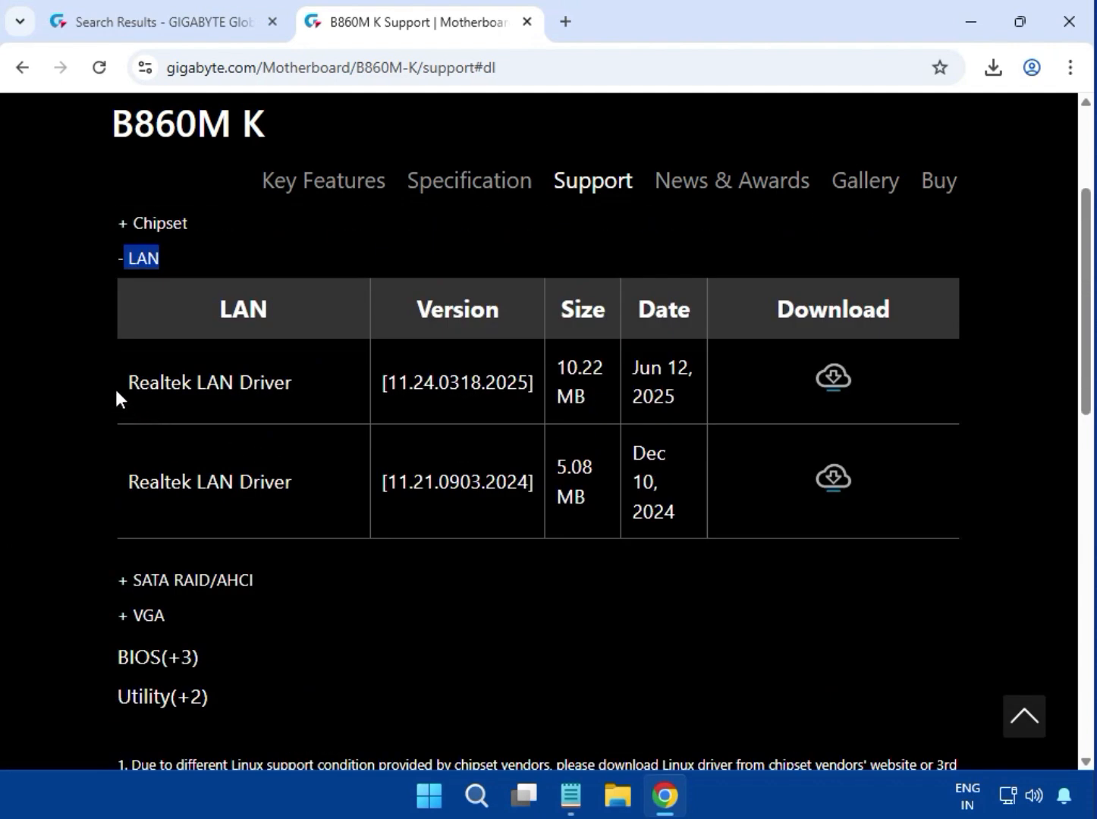
left_click_drag(116, 392, 605, 402)
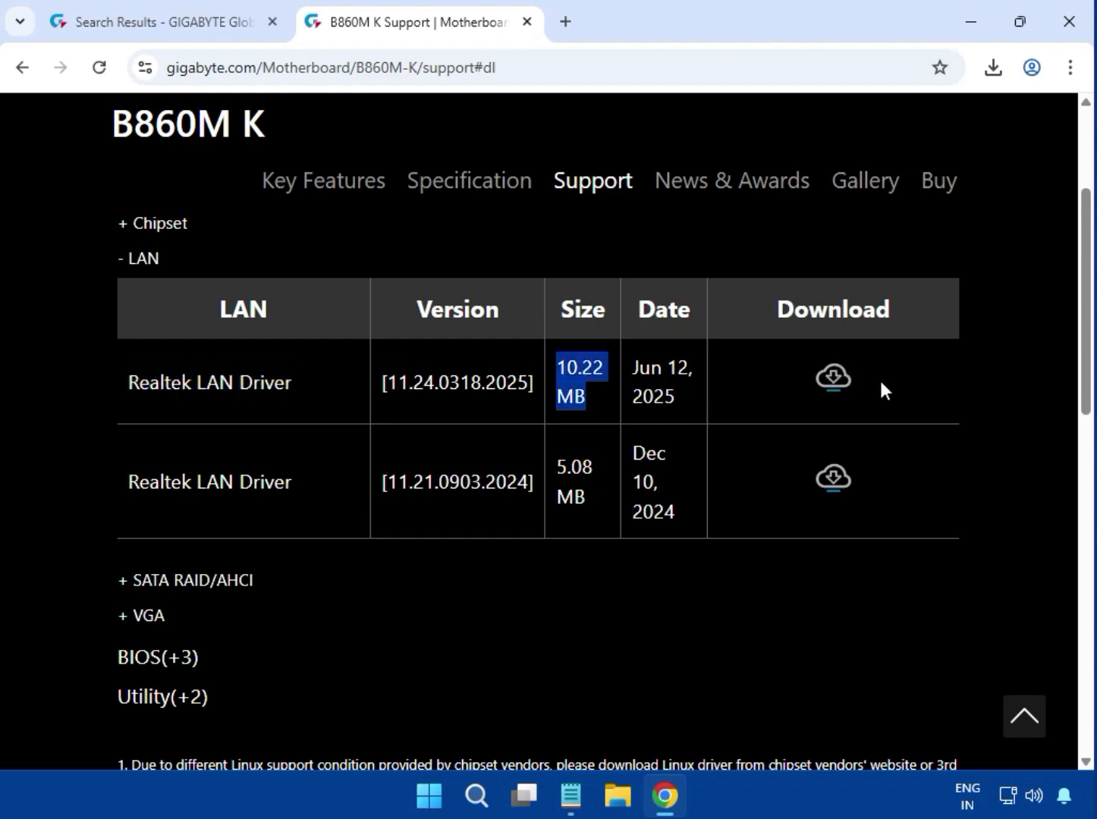
left_click(834, 380)
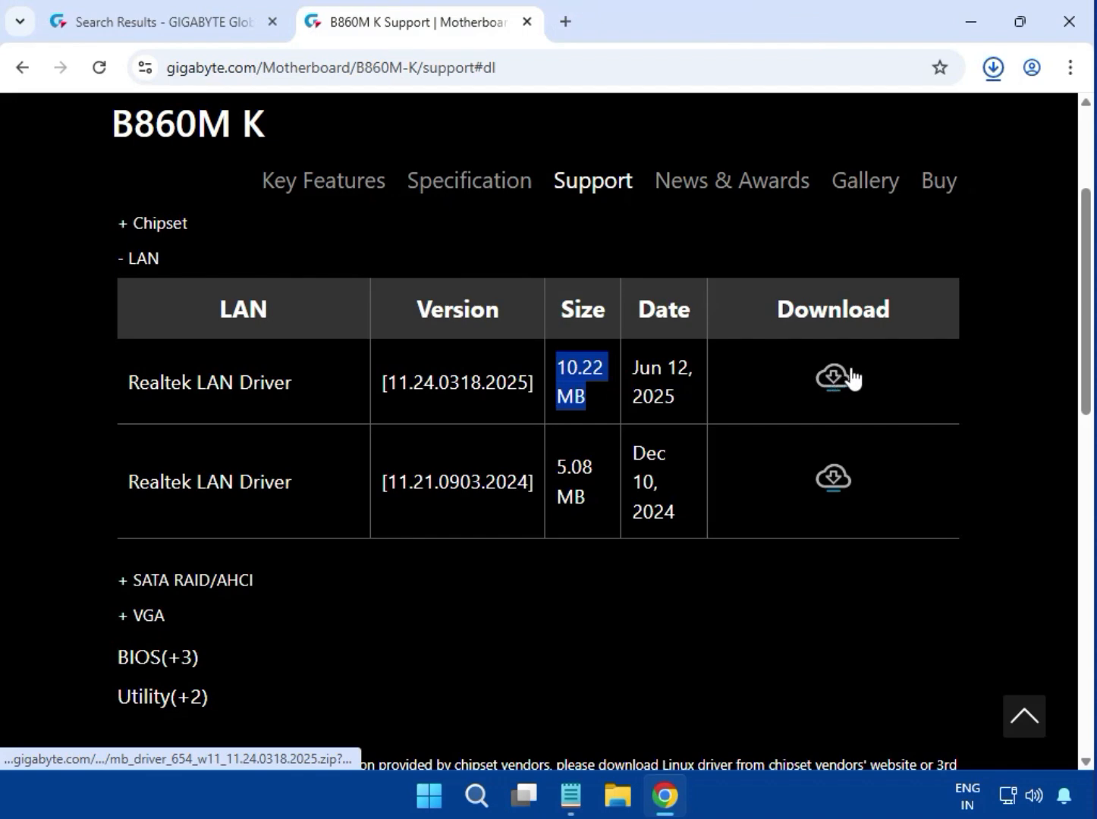
Run the LAN driver installer from the downloaded mb_driver_654_w11_11.24.0318.2025 (1).zip, allowing it to make changes, and close the archive.
left_click(992, 68)
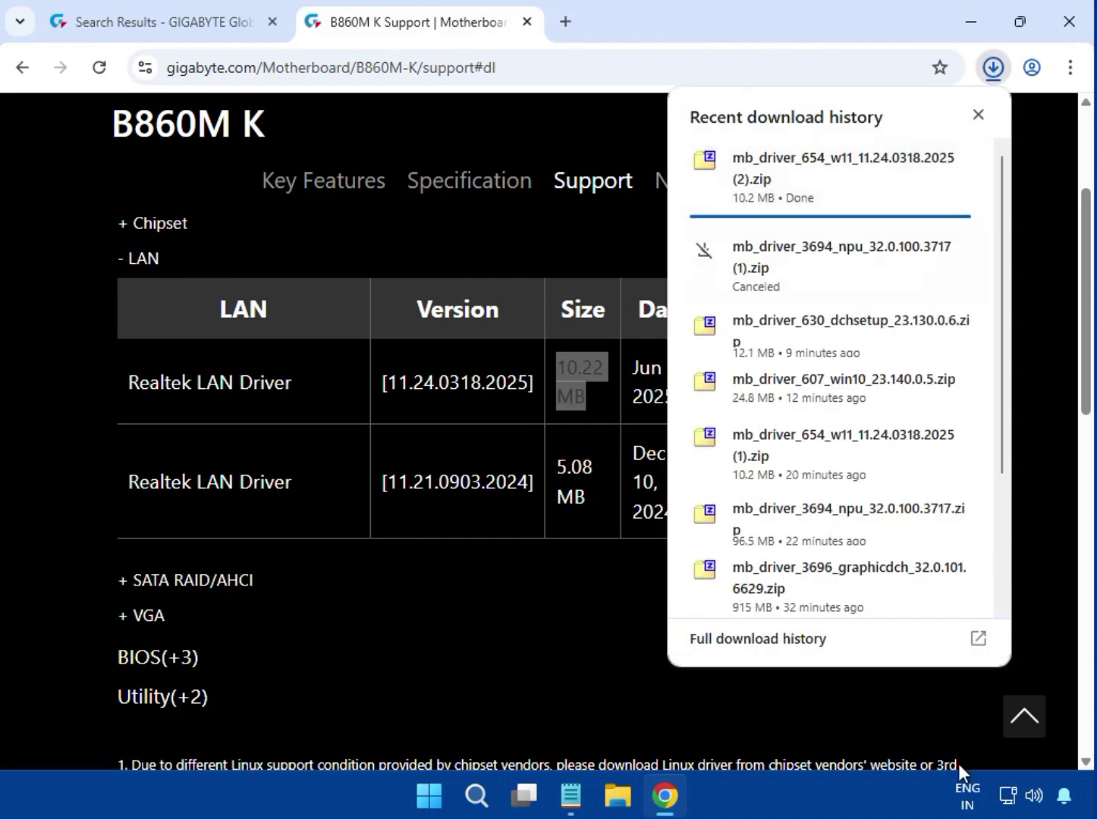
scroll(742, 471, "down", 3)
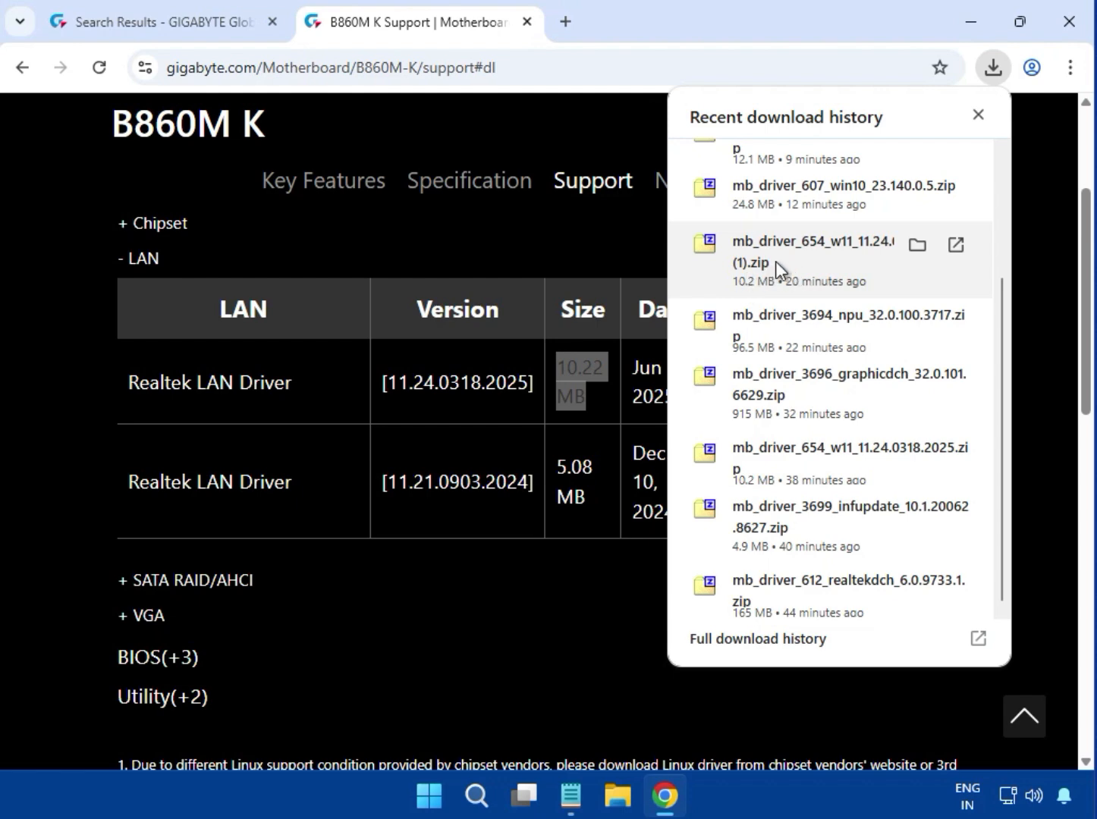
left_click(814, 258)
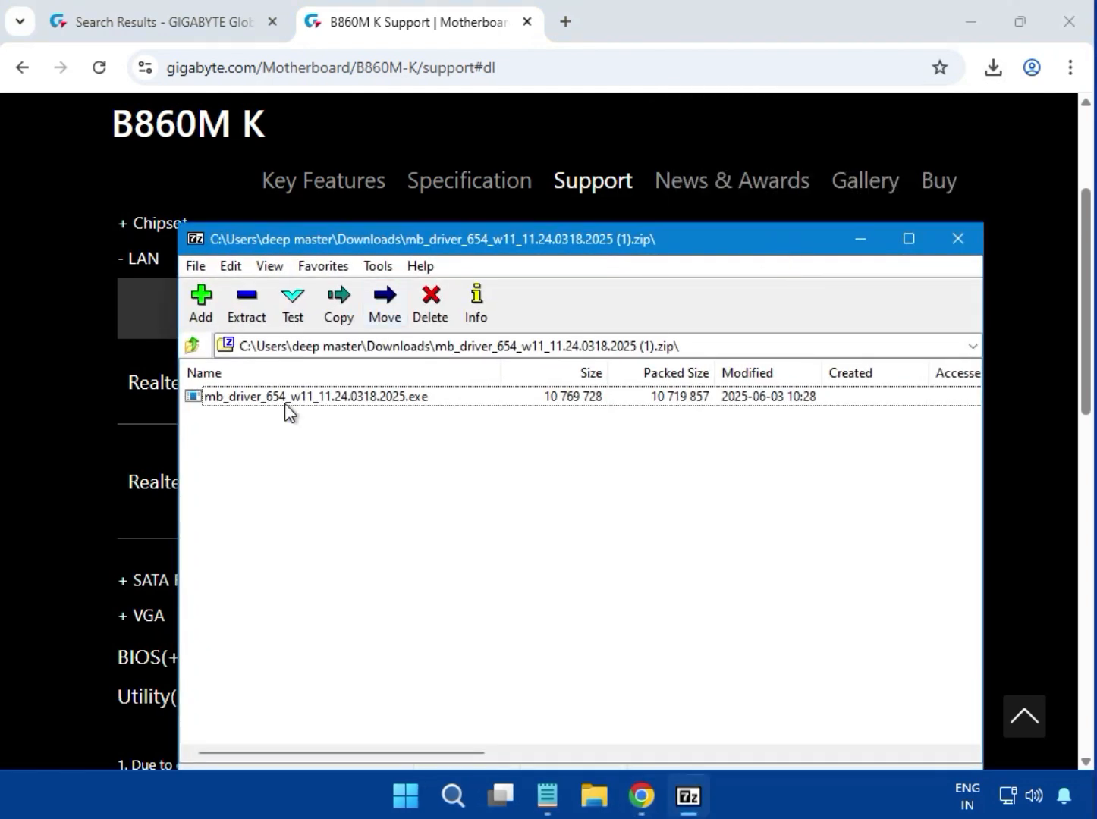
double_click(288, 405)
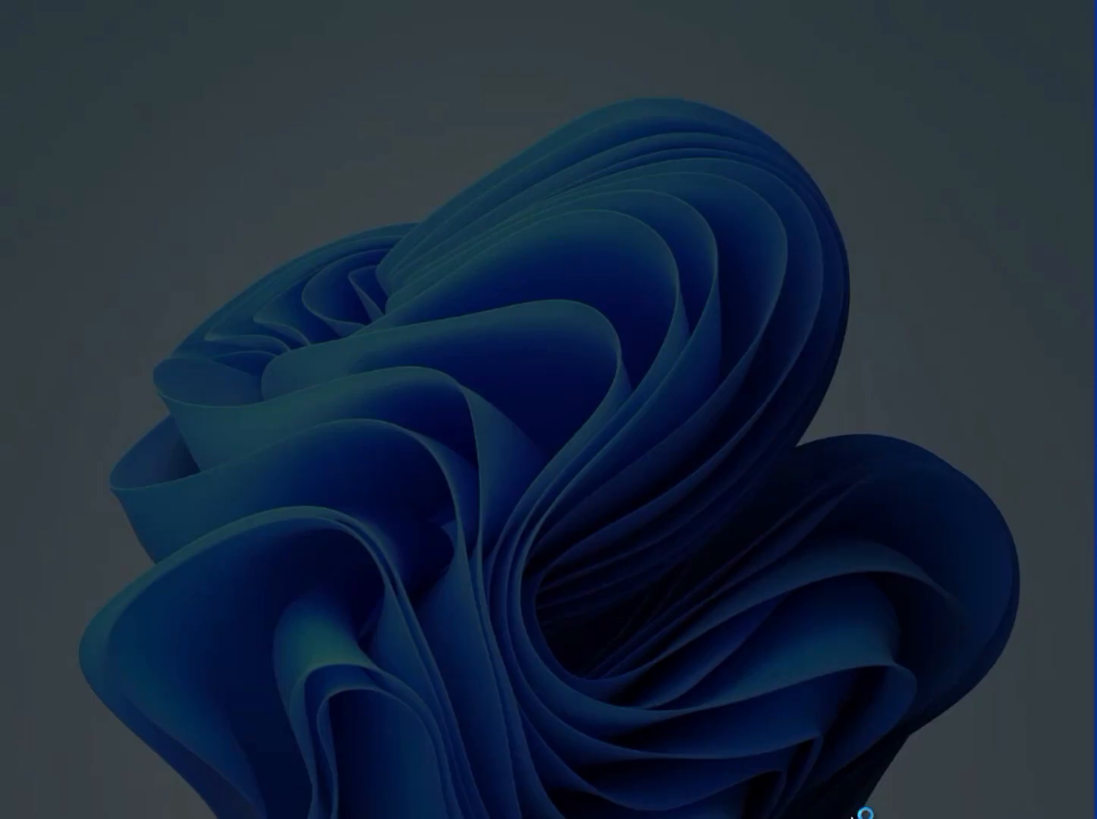
left_click(459, 578)
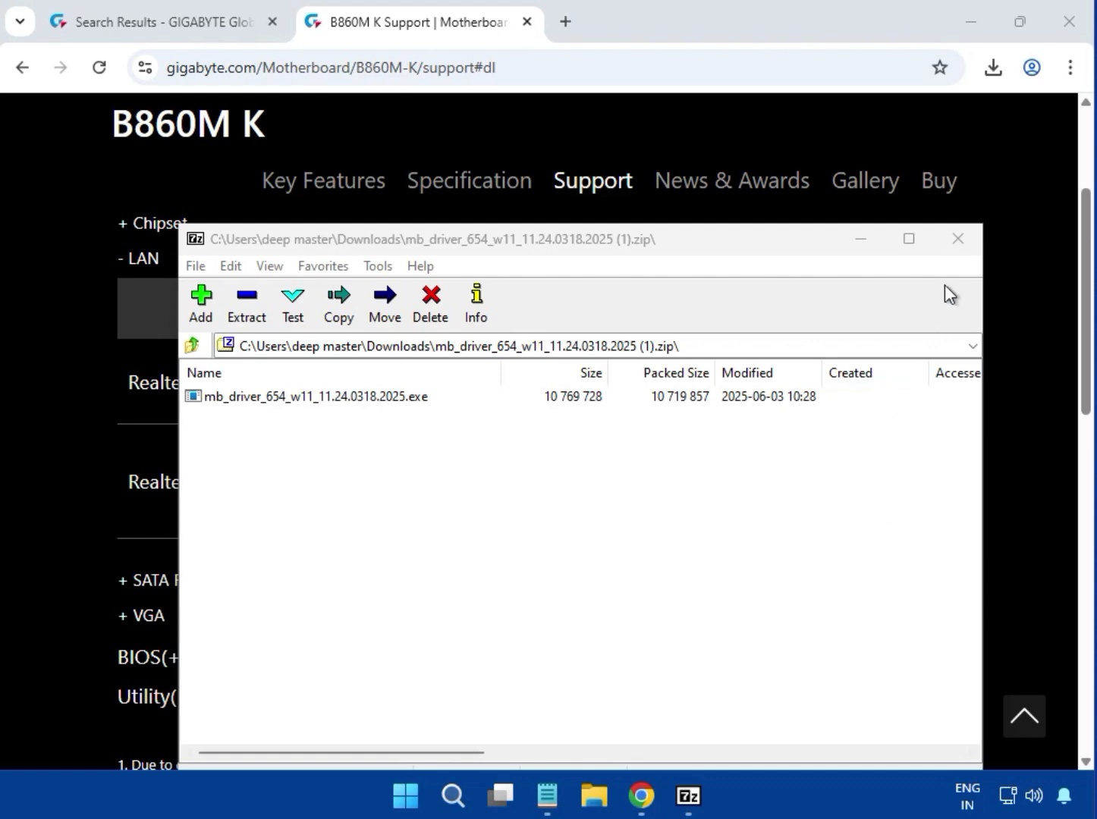
left_click(958, 239)
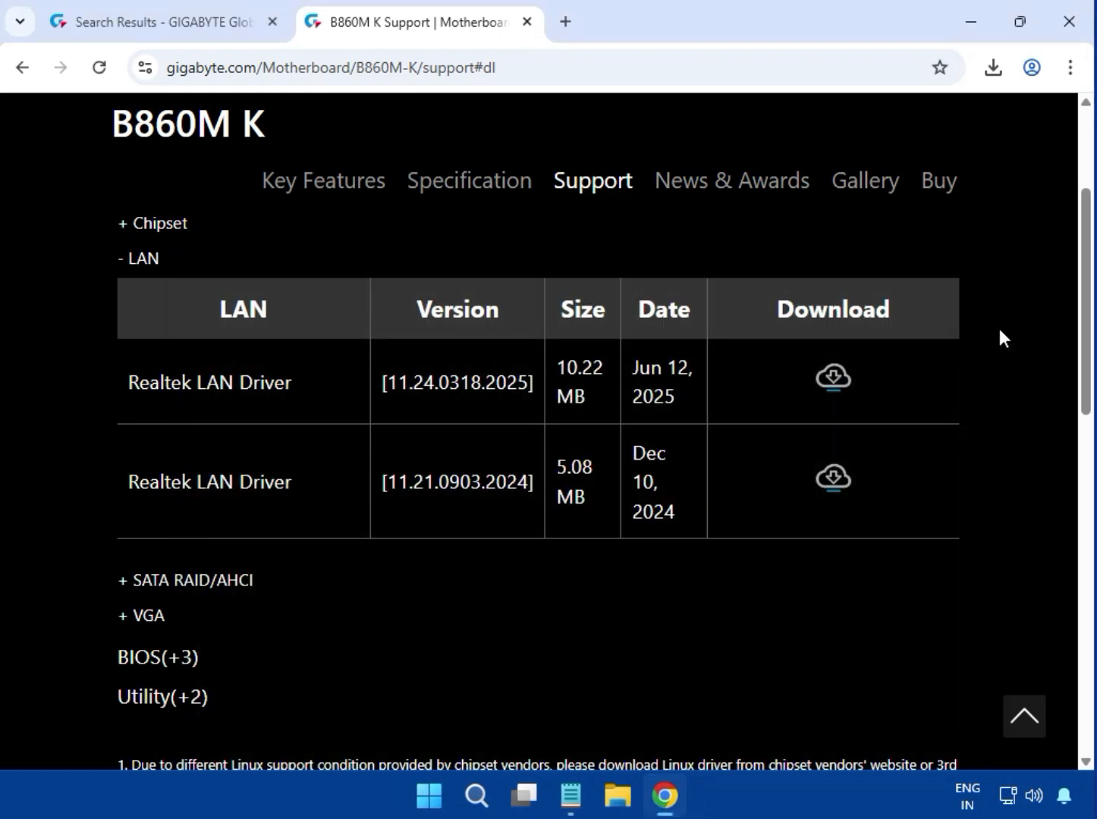
Expand the VGA drivers and download the Intel VGA Driver version 32.0.101.6629.
scroll(998, 329, "up", 5)
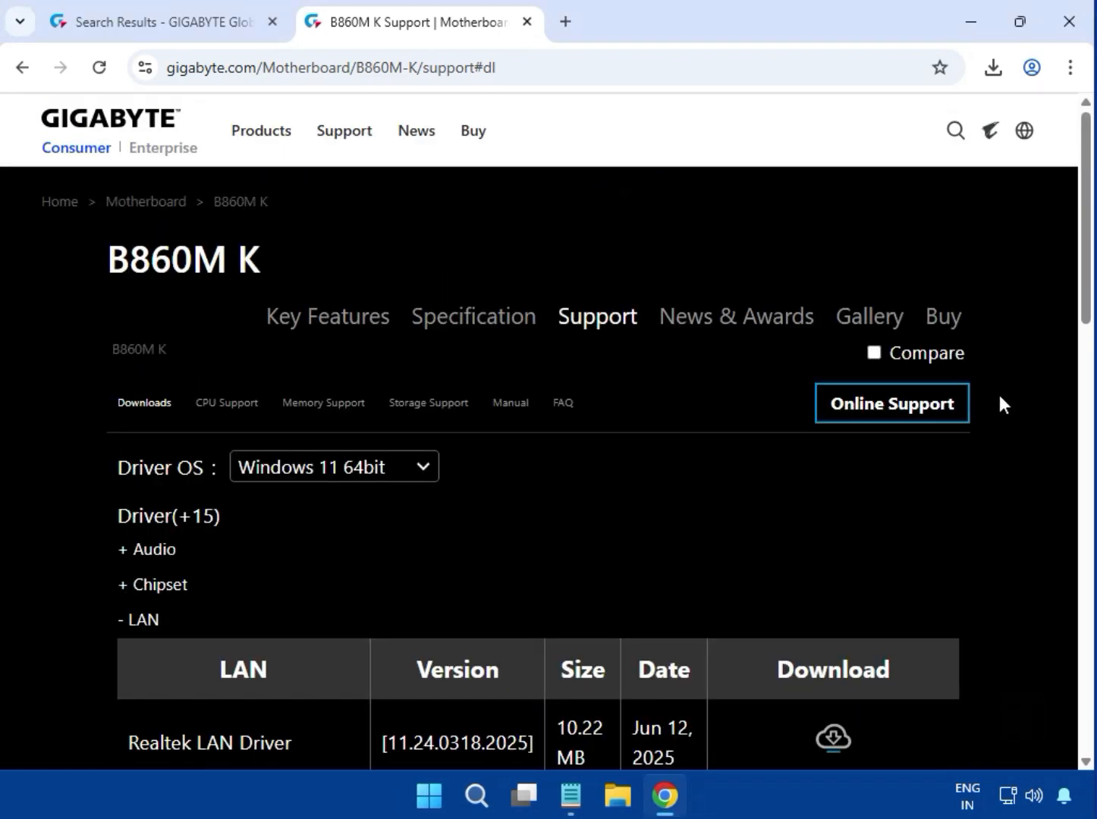
scroll(997, 401, "down", 7)
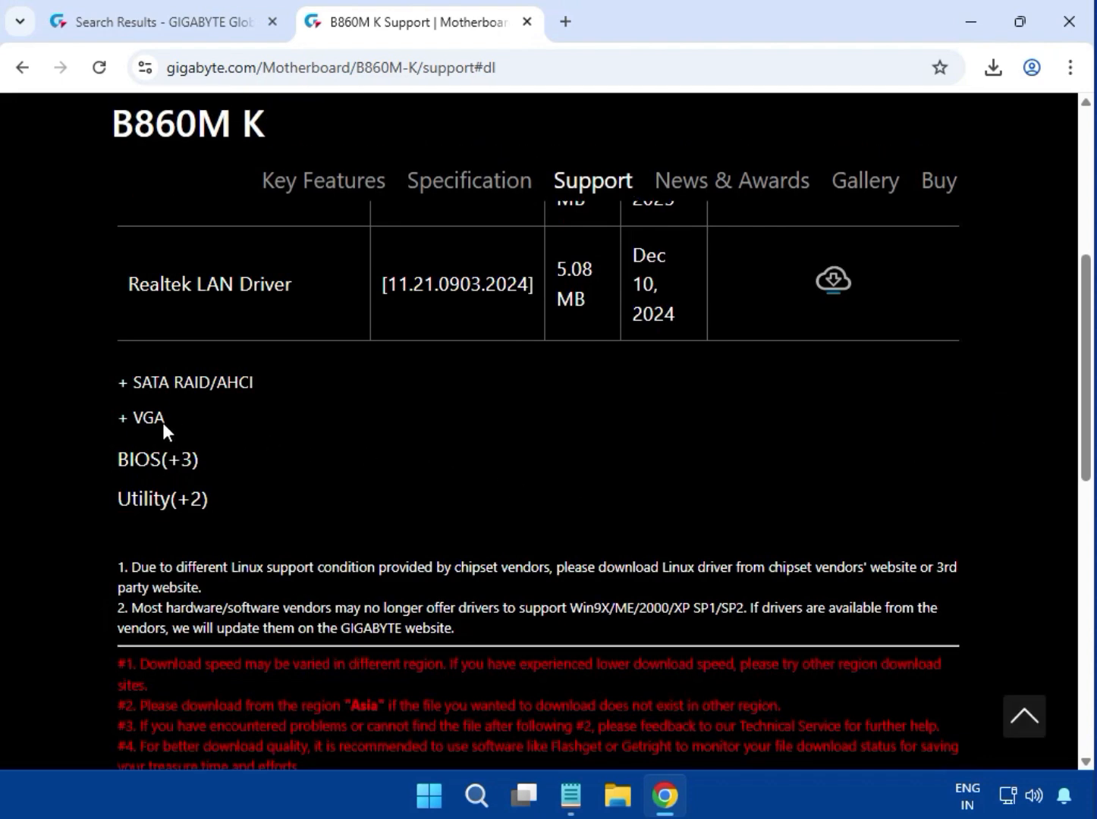
left_click_drag(161, 423, 118, 424)
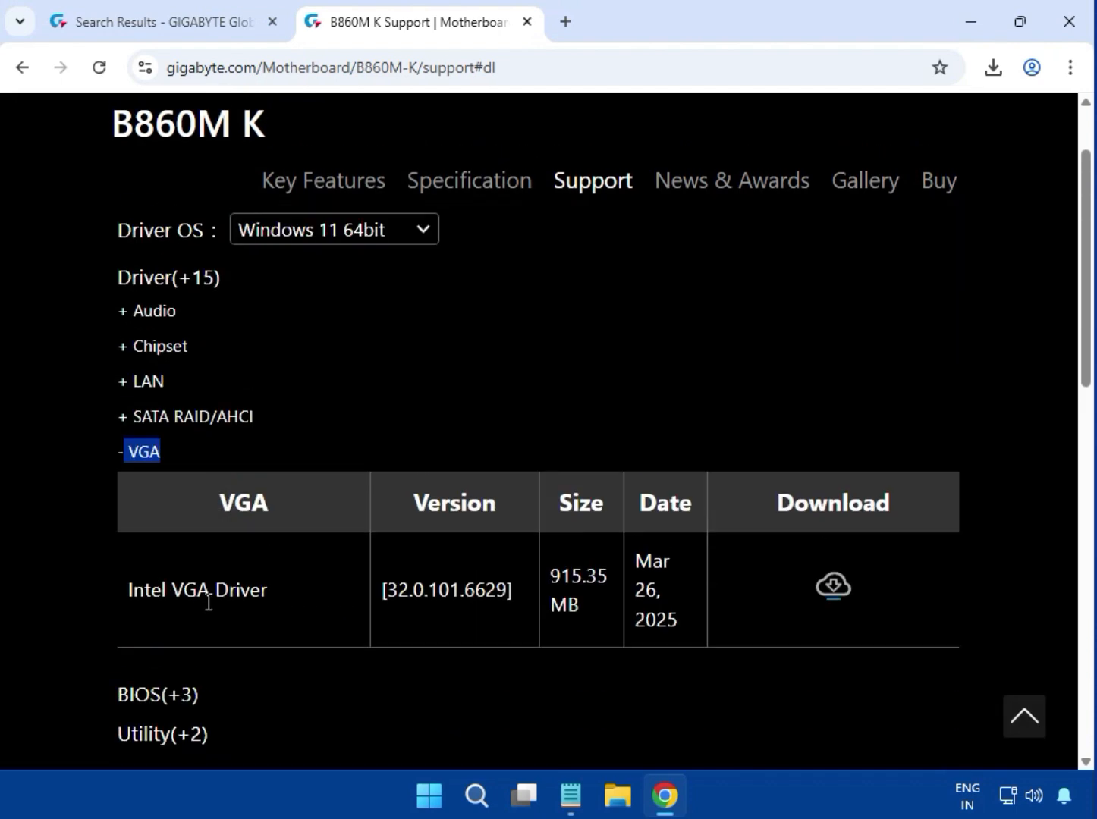
left_click_drag(125, 597, 281, 596)
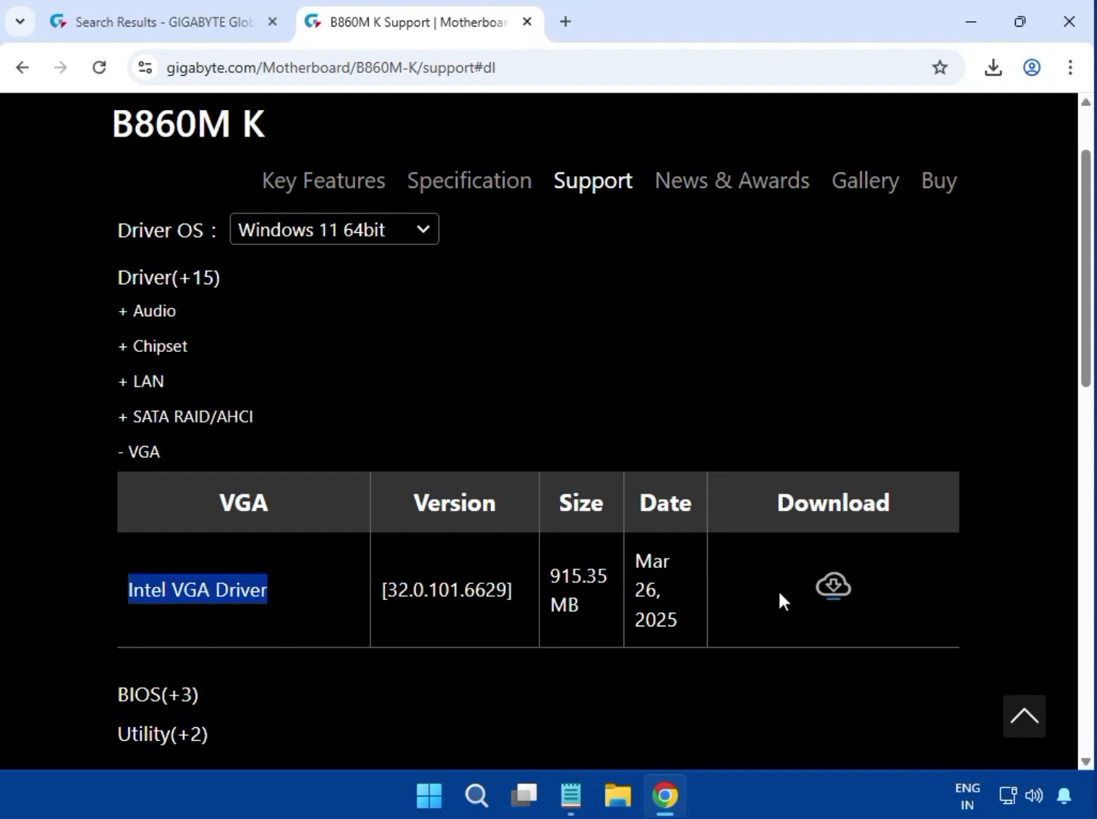
left_click(834, 595)
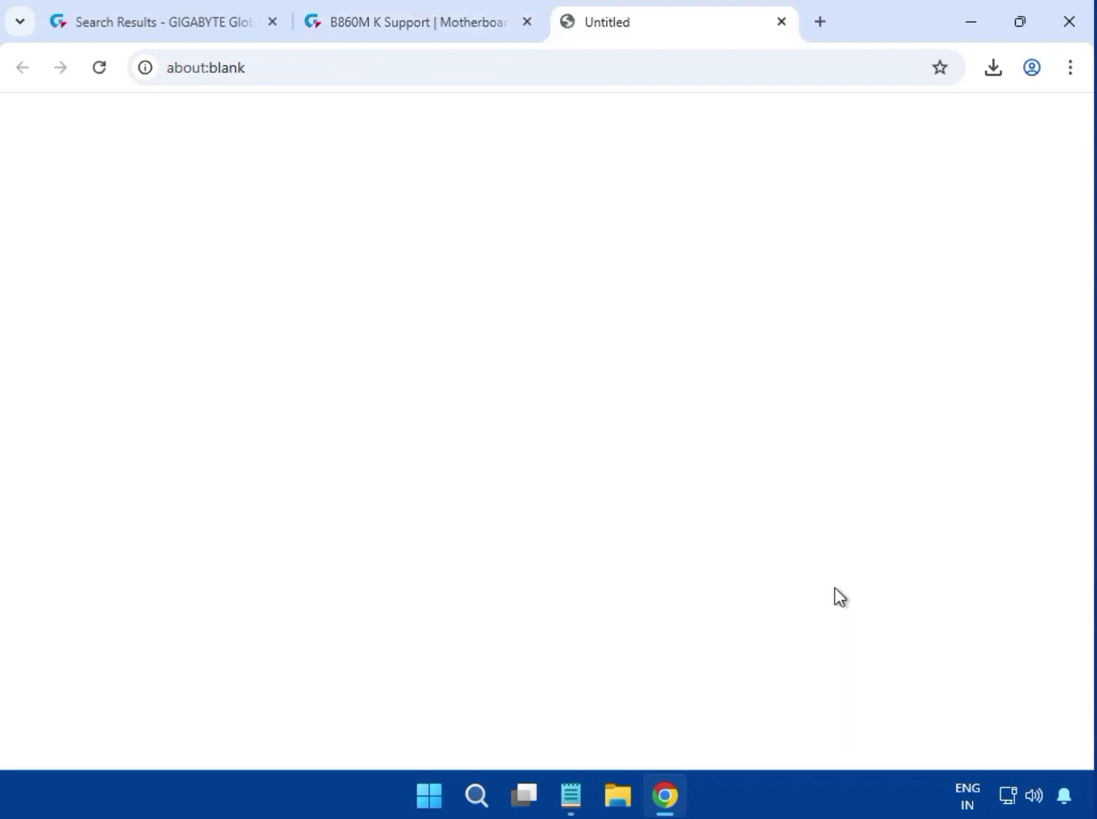
Run the graphics driver installer from the downloaded mb_driver_3696_graphicdch_32.0.101.6629.zip, allowing it to make changes, and close the archive.
left_click(989, 68)
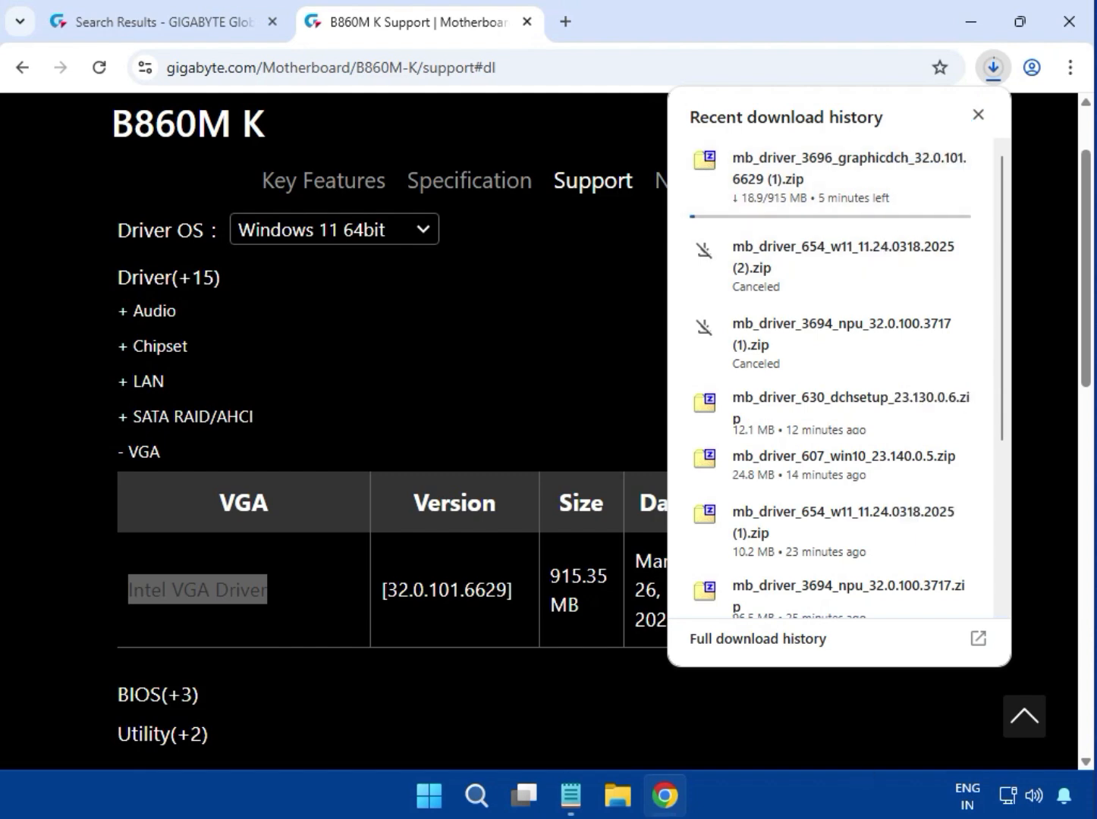
scroll(771, 454, "down", 3)
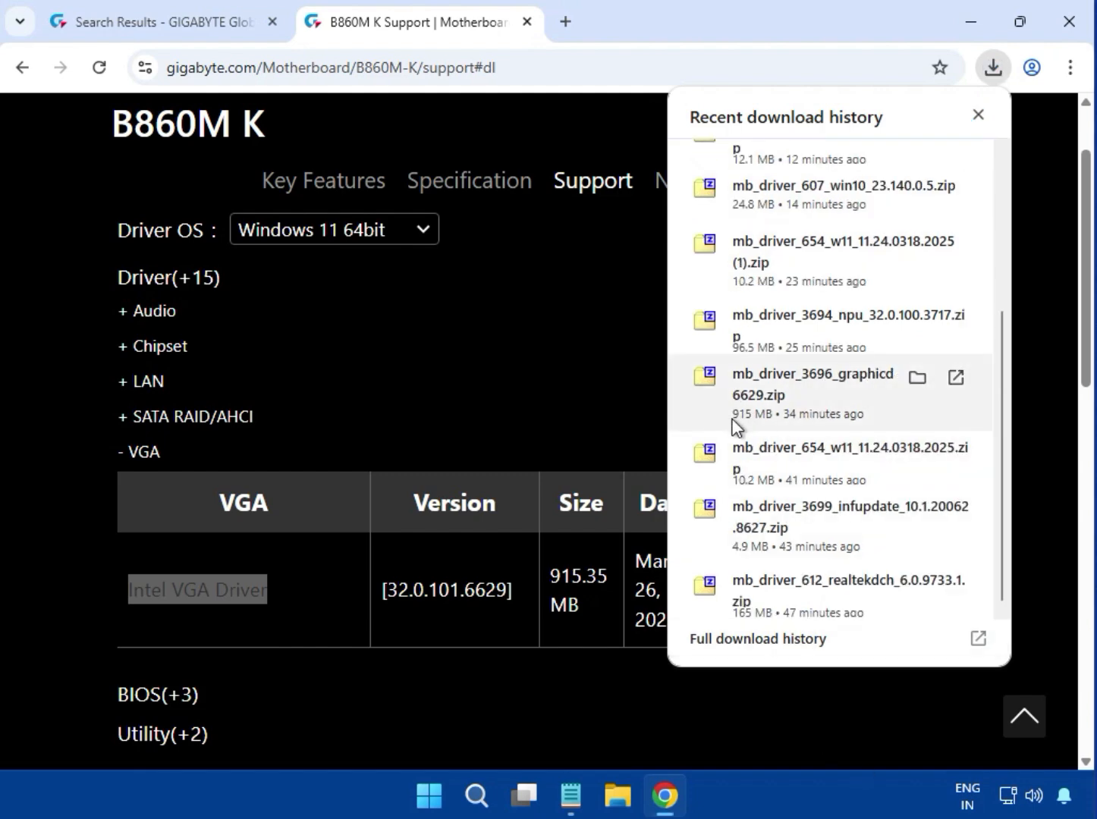
left_click(793, 396)
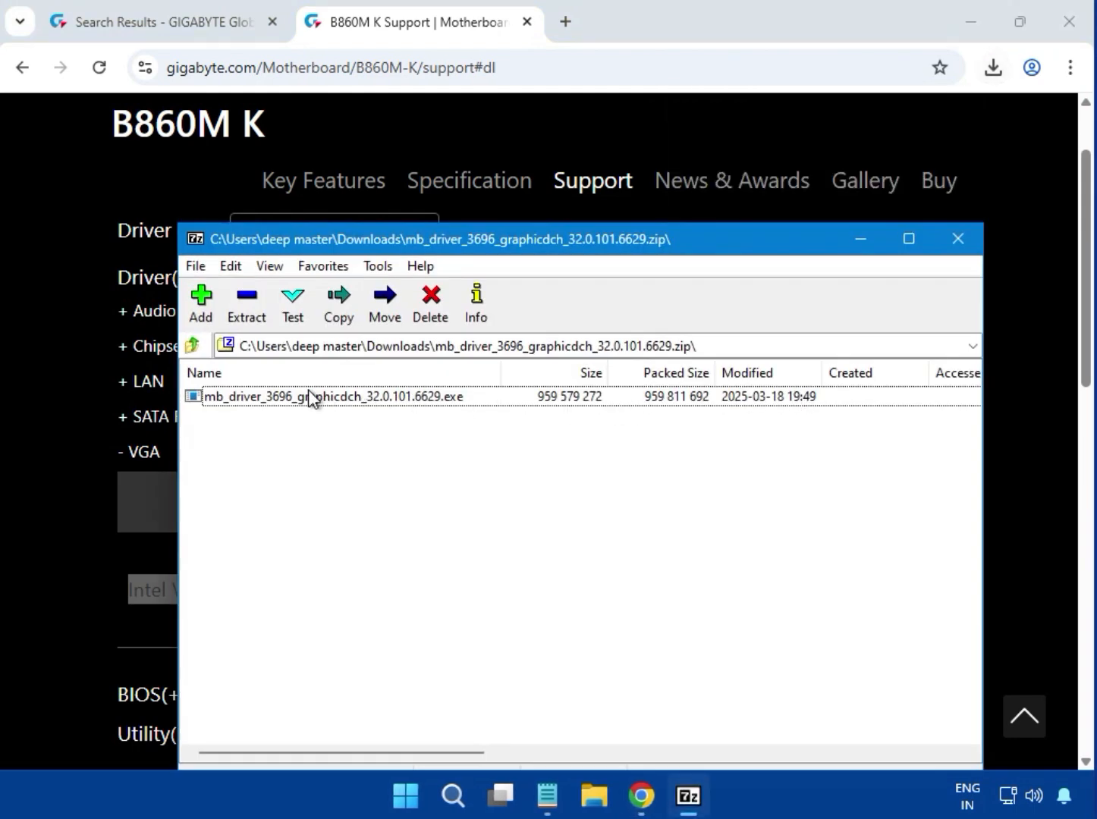
double_click(348, 400)
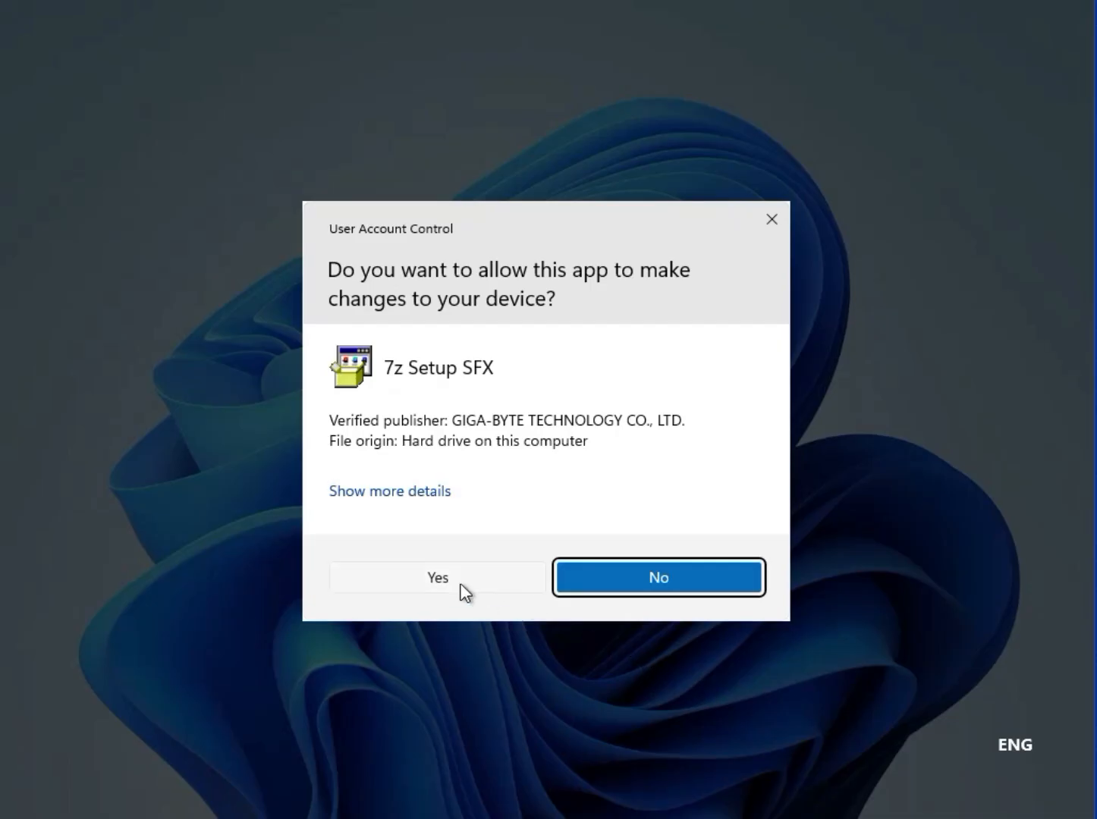
left_click(445, 578)
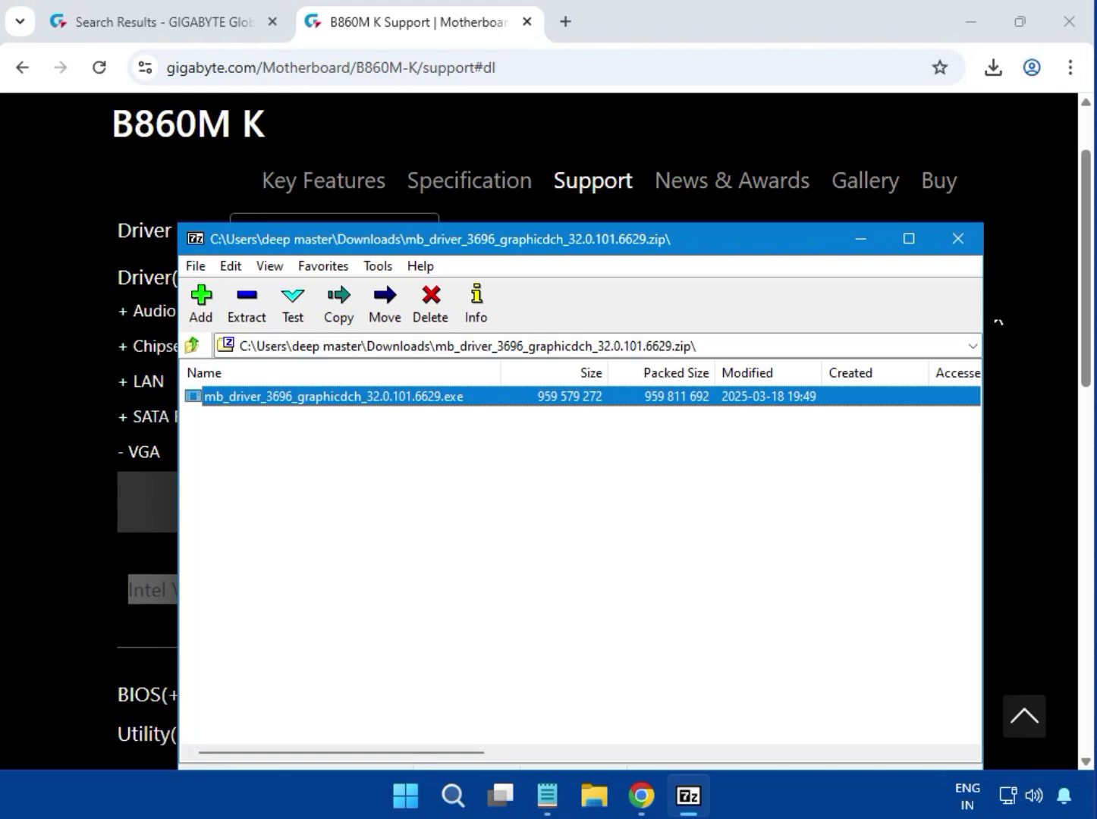
left_click(957, 239)
left_click(975, 440)
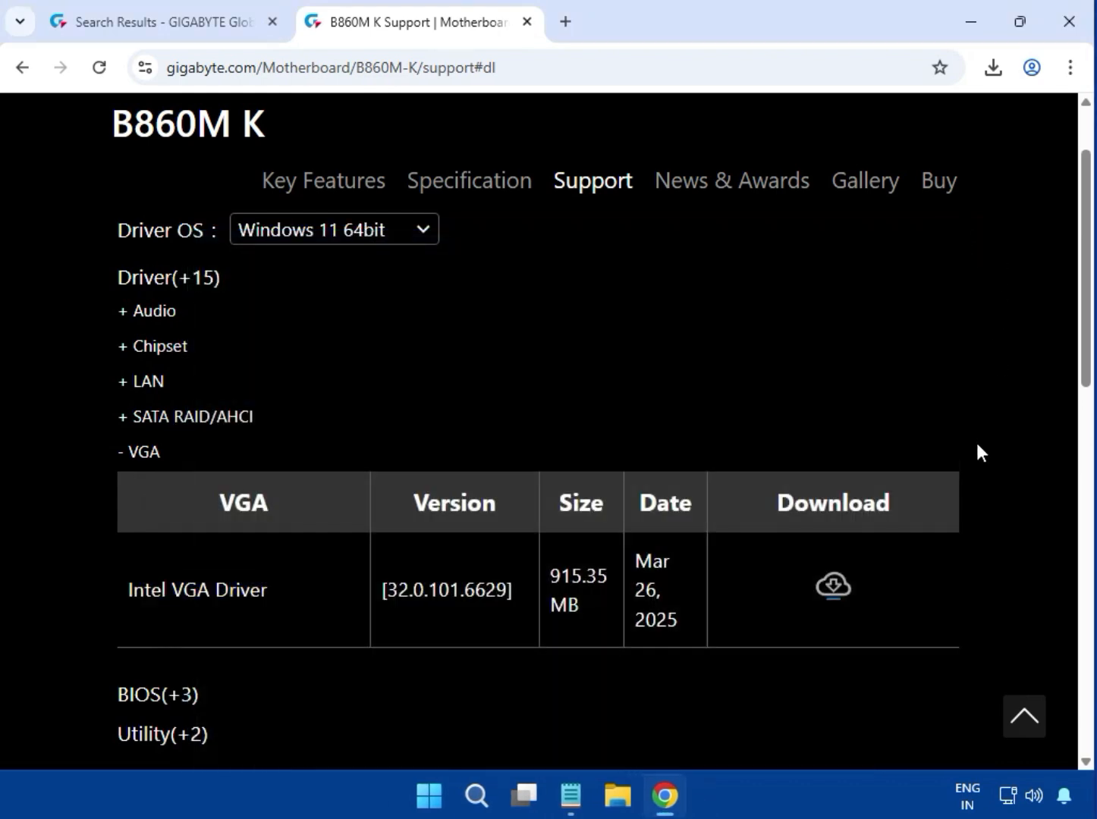